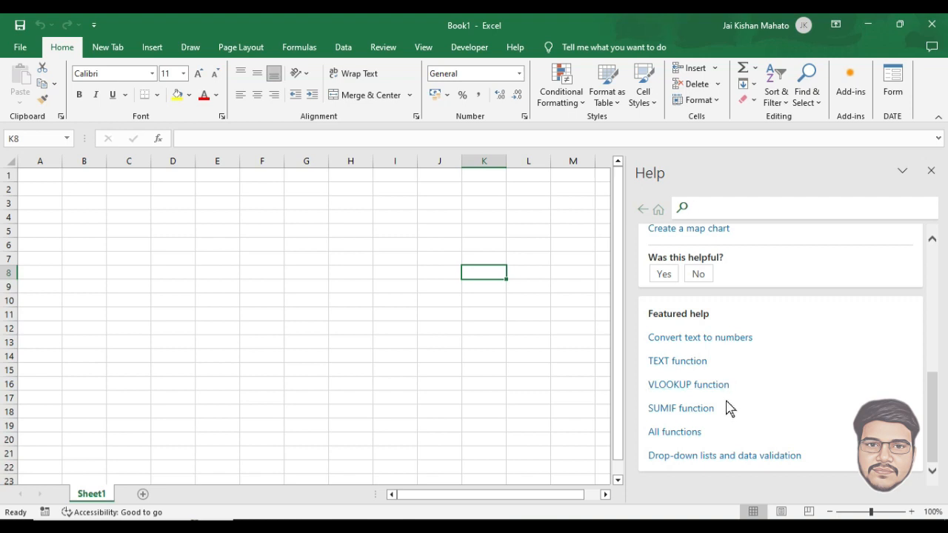
# Step: Scroll up in the Help pane to review its contents
pyautogui.scroll(3, 744, 396)
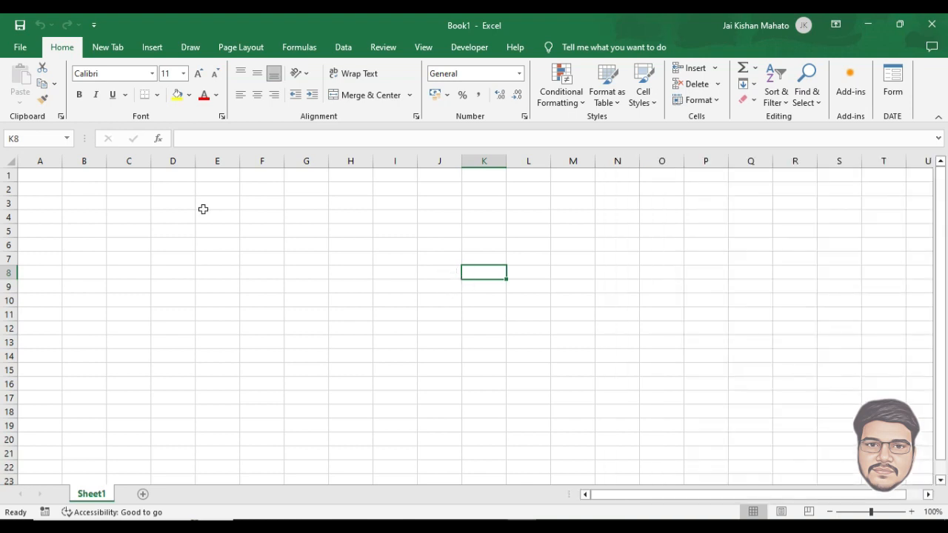
pyautogui.click(79, 194)
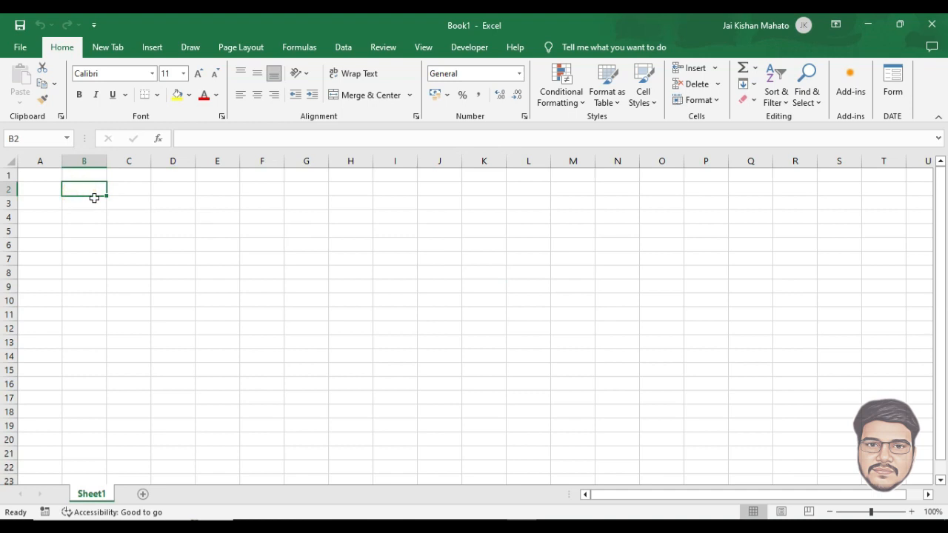
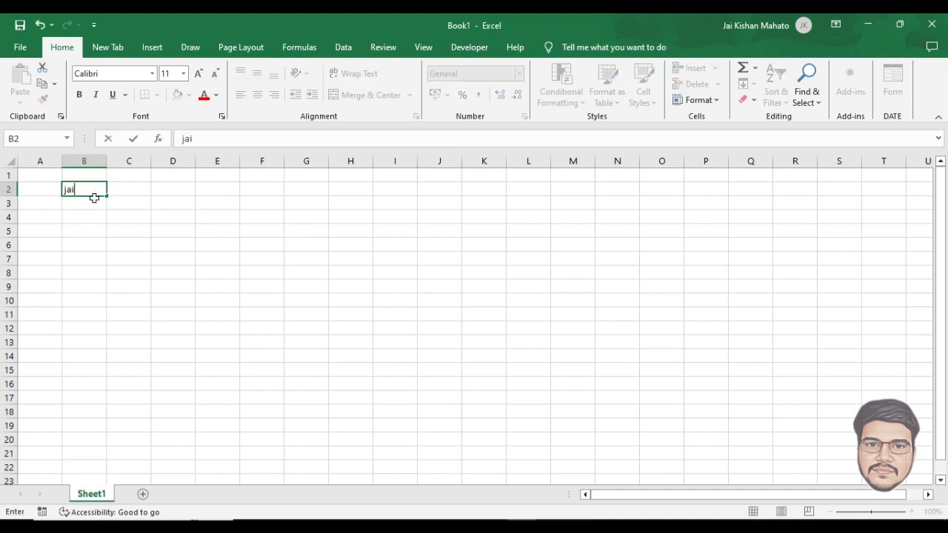
pyautogui.press('Tab')
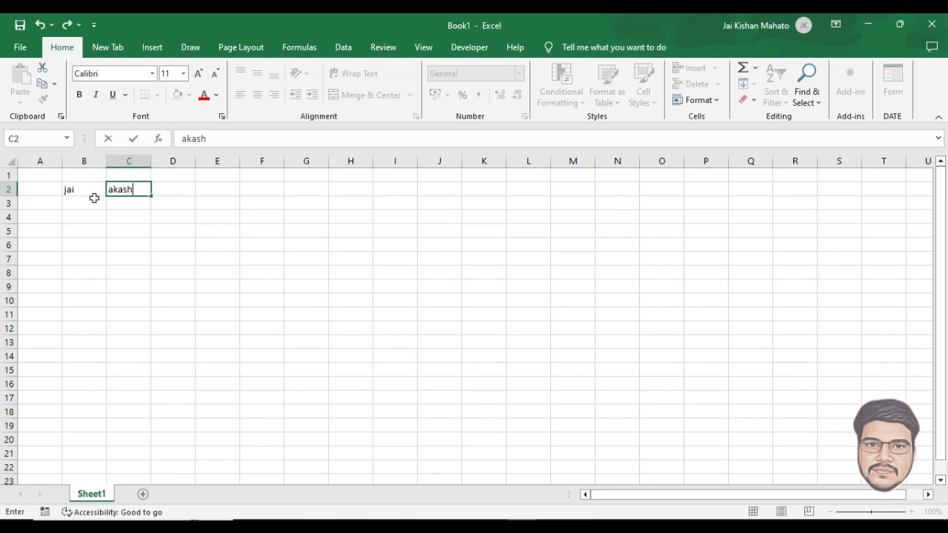
pyautogui.press('Tab')
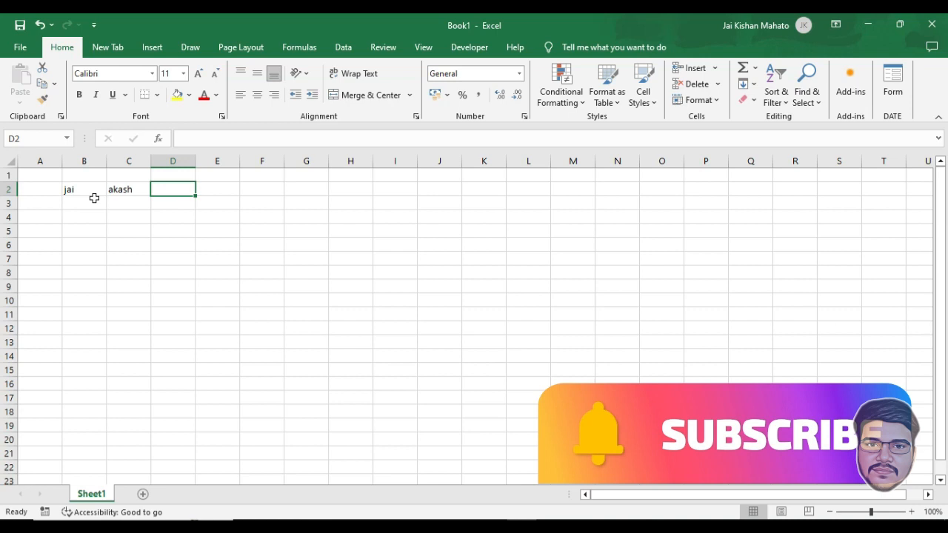
pyautogui.press('Left')
pyautogui.press('Left')
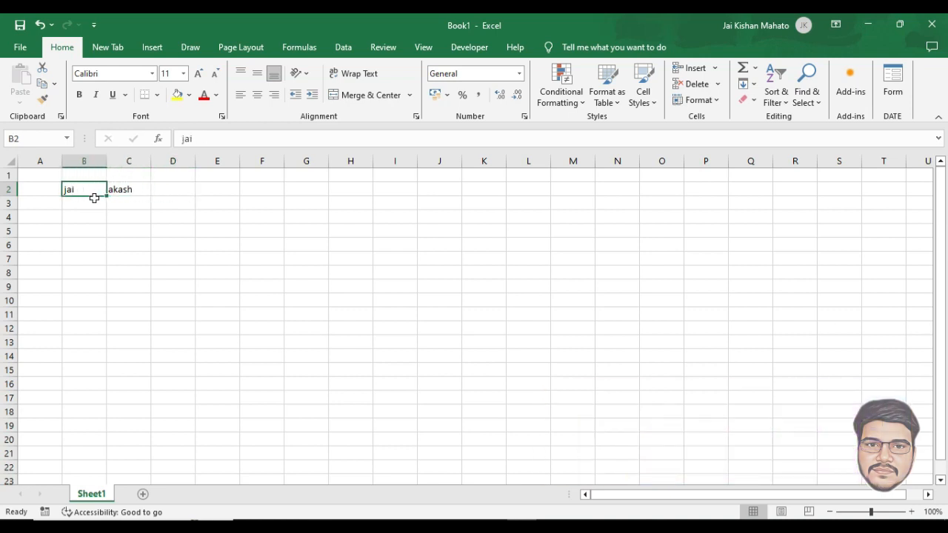
pyautogui.press('F2')
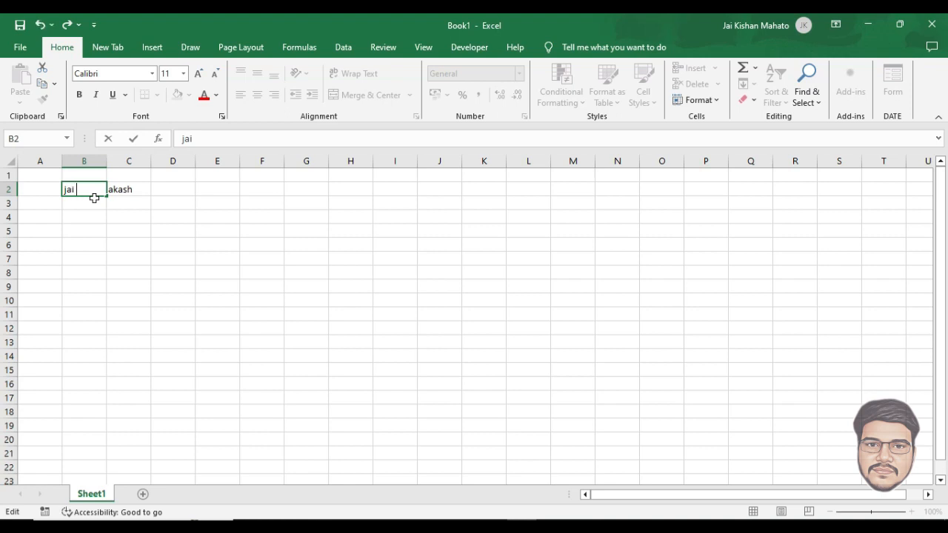
pyautogui.write('nfo')
pyautogui.press('Tab')
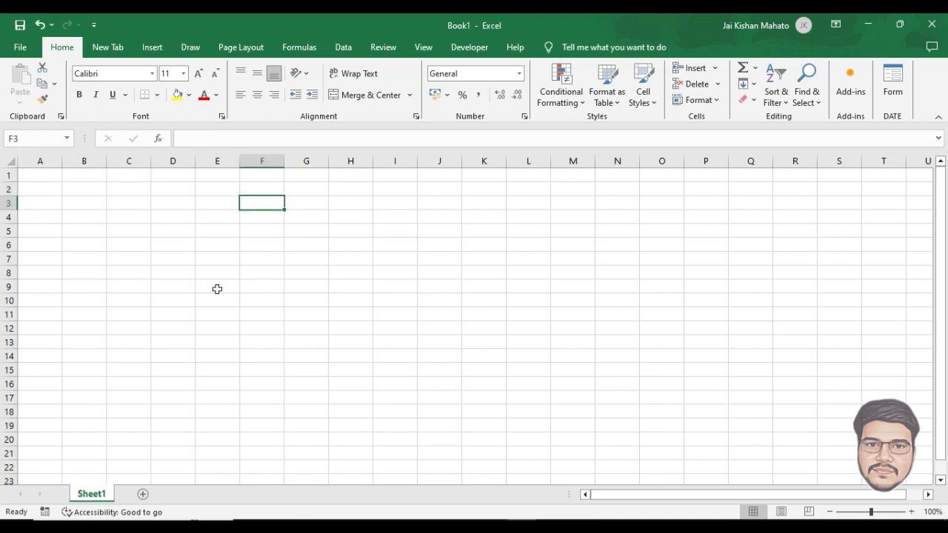
# Step: Define the workbook name 'jaiinfo' for the empty range F3:F9
pyautogui.moveTo(258, 203); pyautogui.dragTo(264, 284)
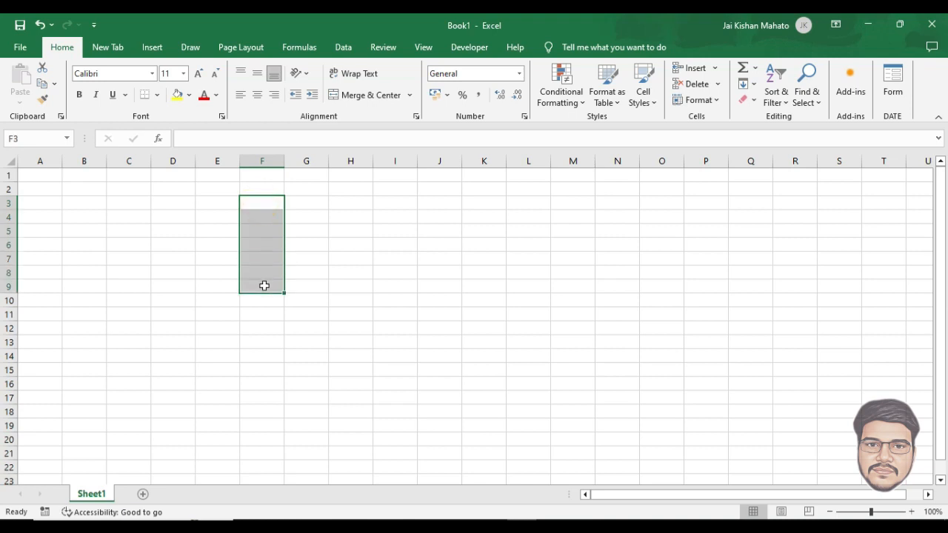
pyautogui.click(296, 49)
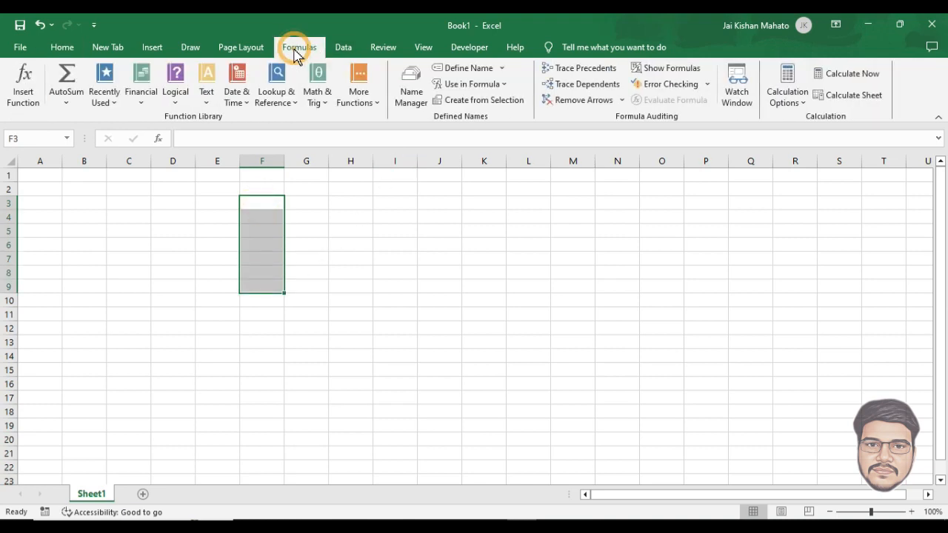
pyautogui.click(465, 69)
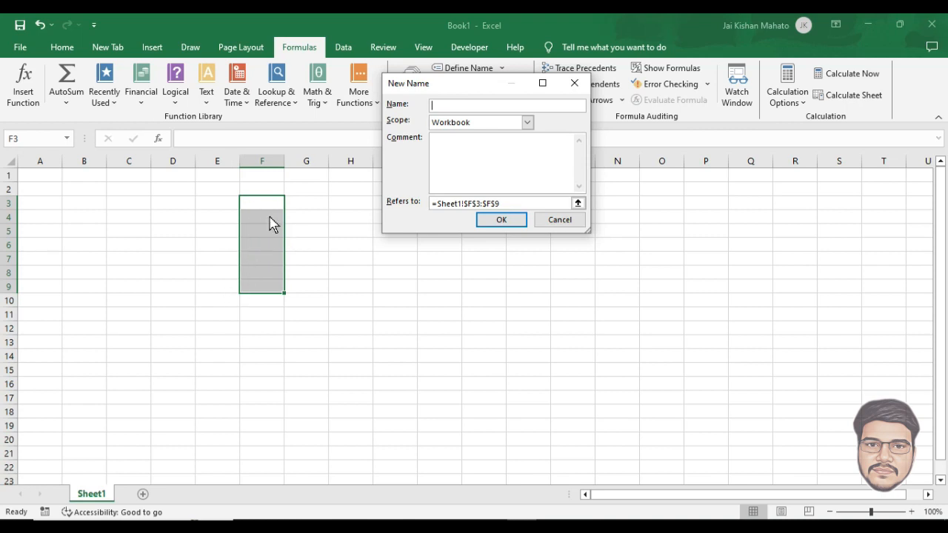
pyautogui.click(459, 105)
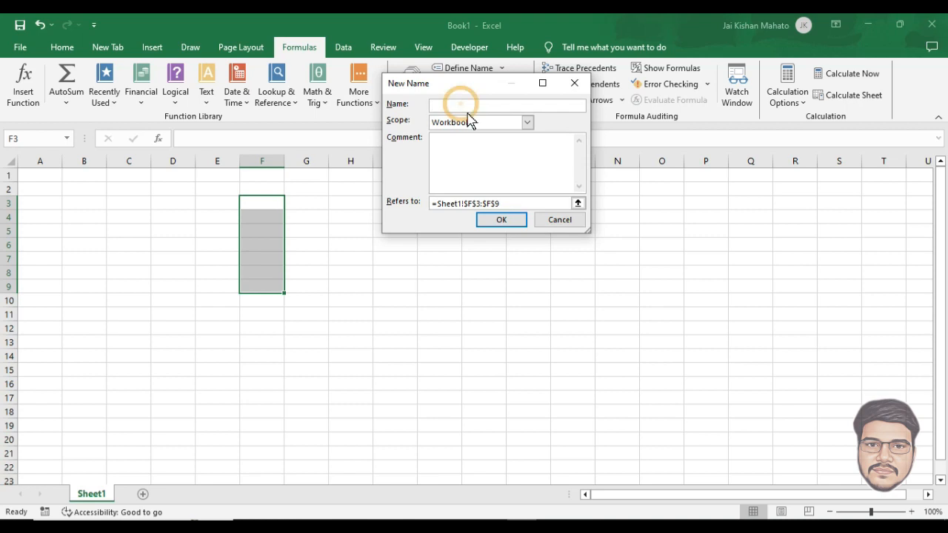
pyautogui.write('jaiinfo')
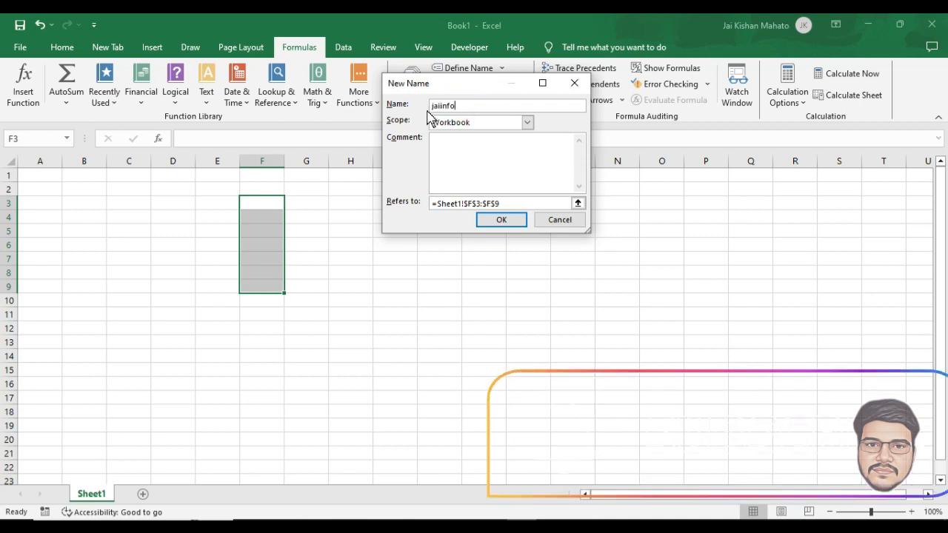
pyautogui.click(501, 220)
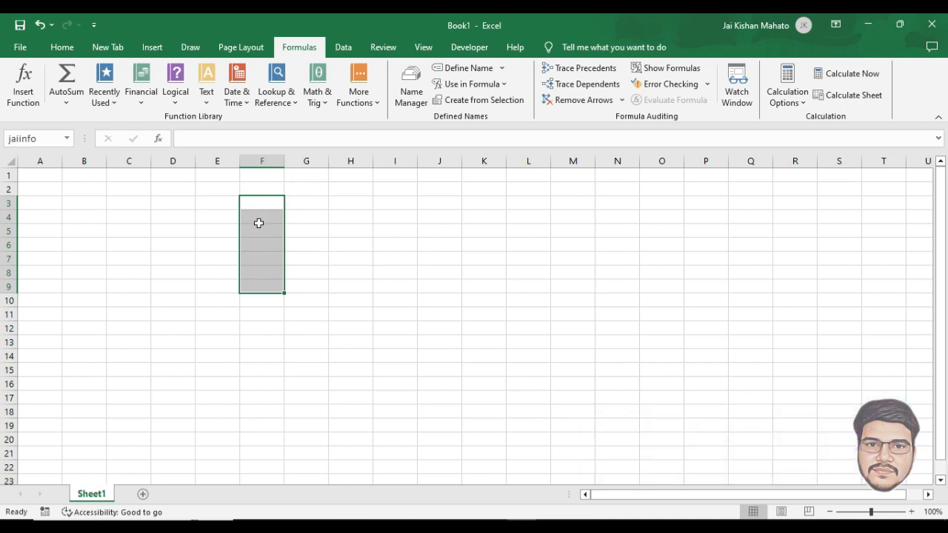
# Step: Enter 23, 22, 12, 8, 2.5 and 23 down F3:F8, ending on H4
pyautogui.write('23')
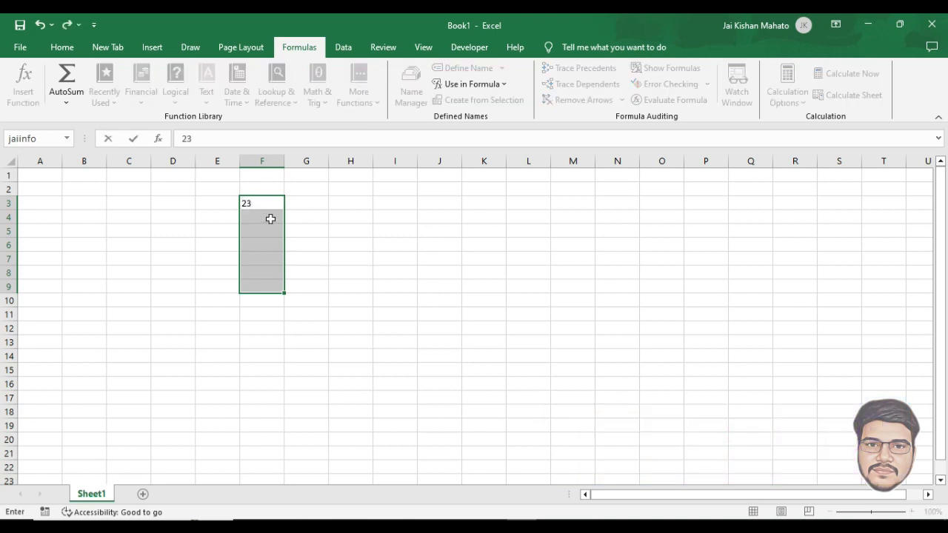
pyautogui.click(268, 220)
pyautogui.write('23')
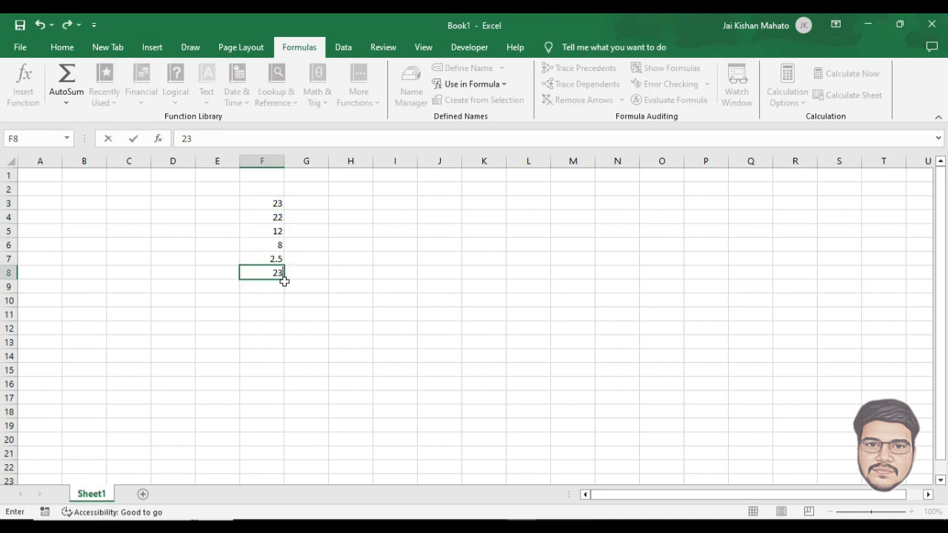
pyautogui.click(361, 214)
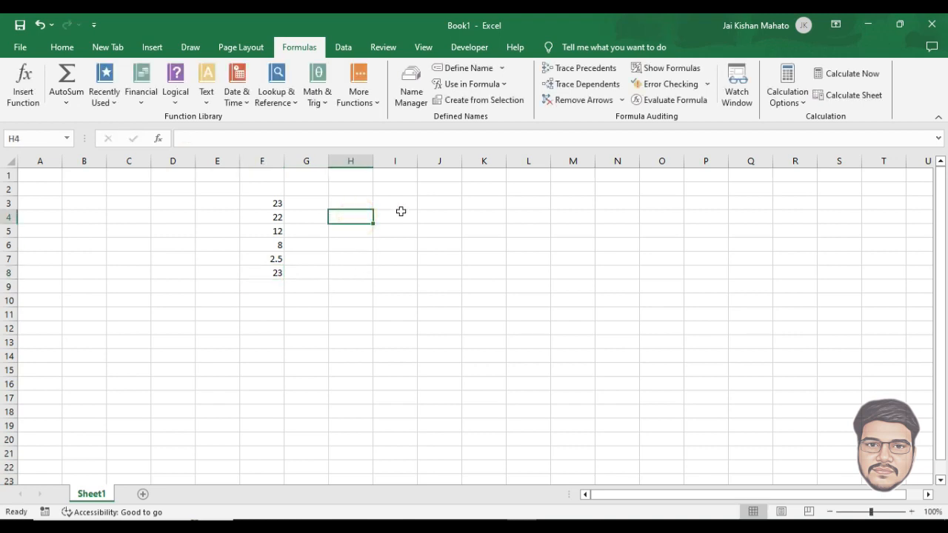
# Step: Enter =SUM(jaiinfo) in H4 for a 90.5 total, then bring up Paste Name with F3
pyautogui.write('=')
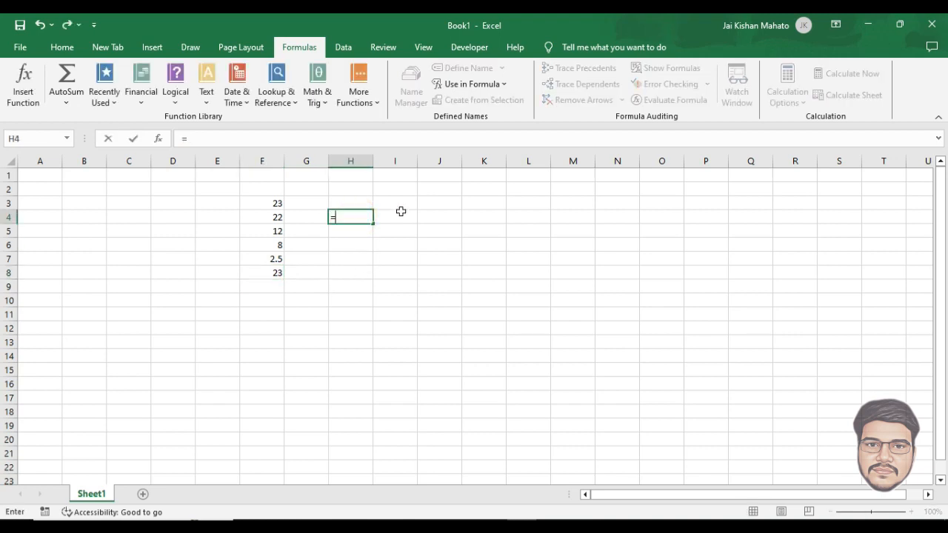
pyautogui.write('SUM(')
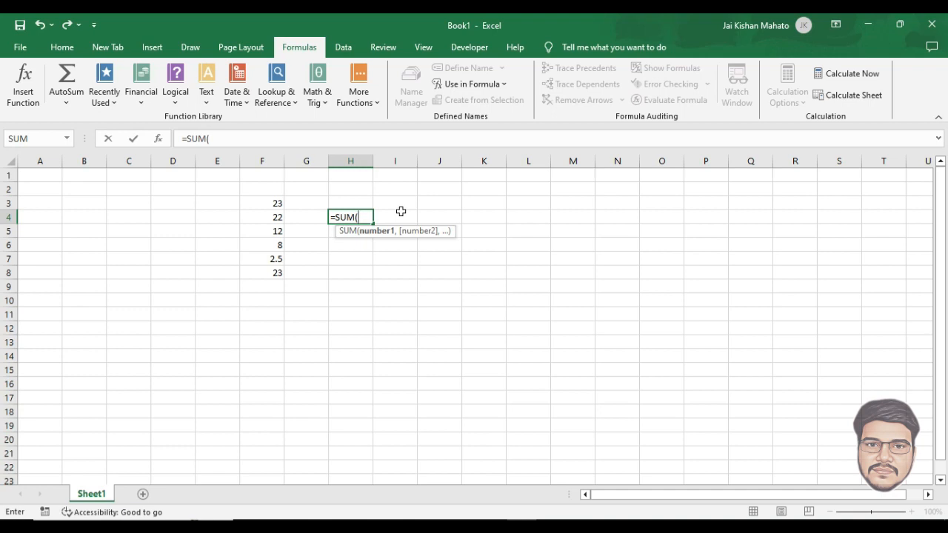
pyautogui.write('jai')
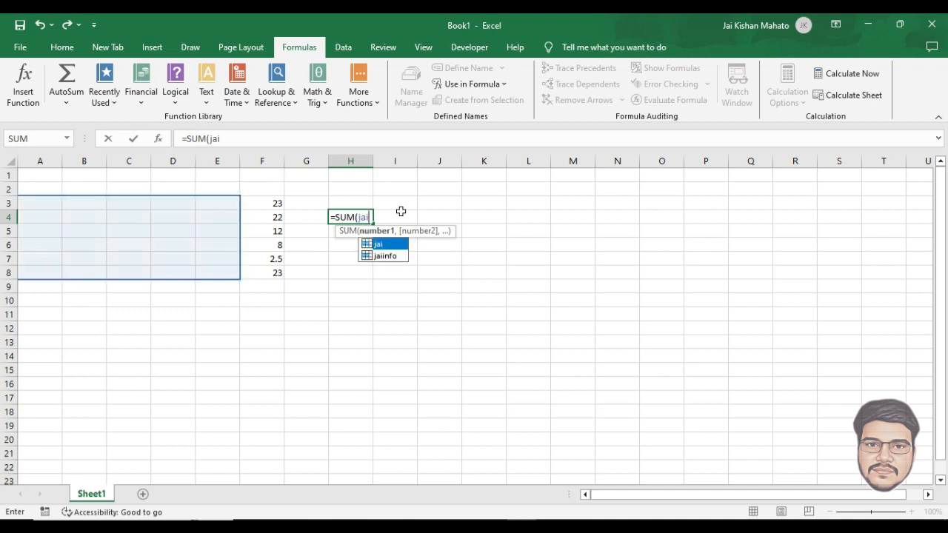
pyautogui.write('info')
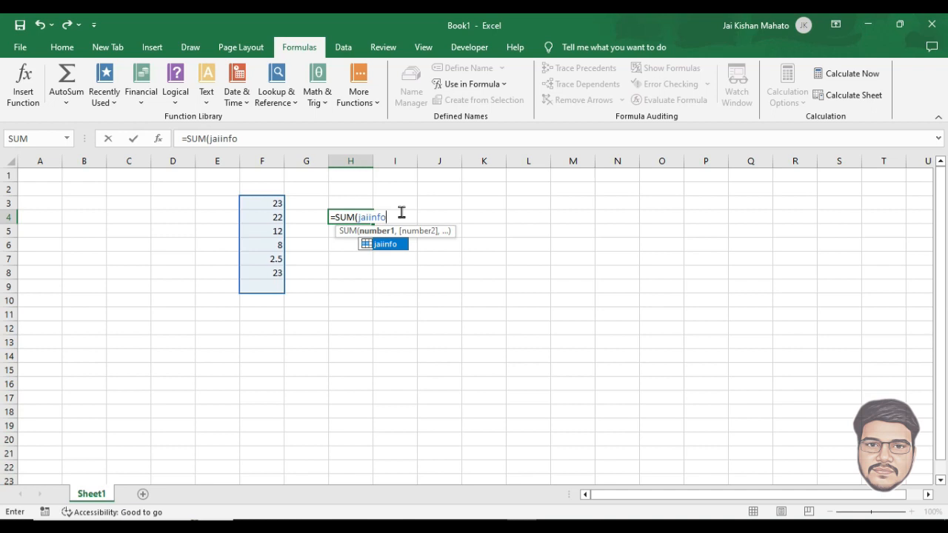
pyautogui.write(')')
pyautogui.press('Return')
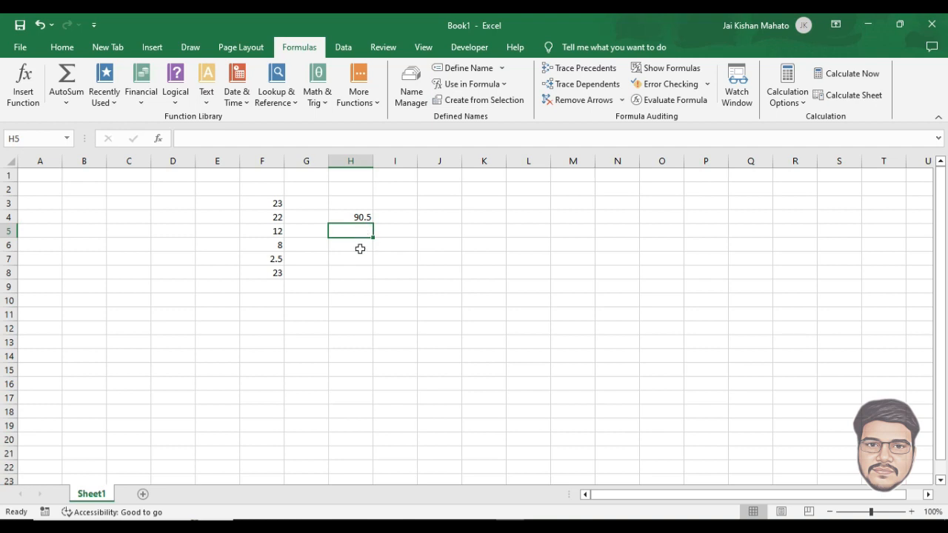
pyautogui.press('F3')
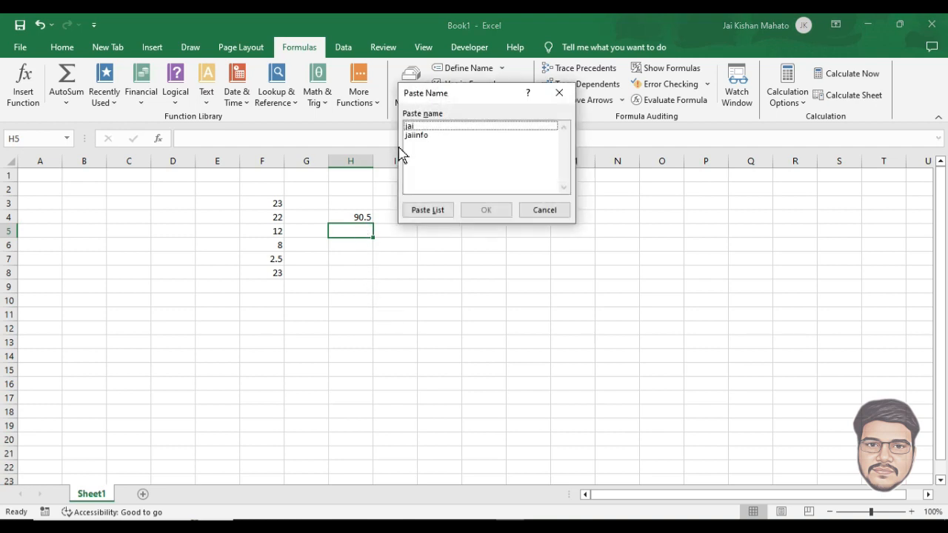
# Step: Select jai, then jaiinfo, in the Paste Name list without pasting either
pyautogui.click(424, 130)
pyautogui.click(425, 136)
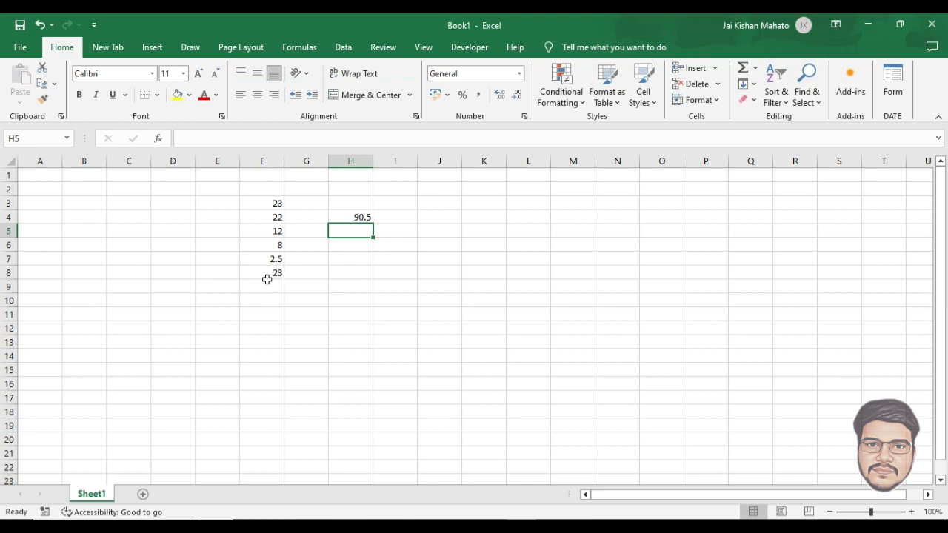
# Step: Make the 23 in F3 bold and enlarge its font three sizes
pyautogui.click(274, 202)
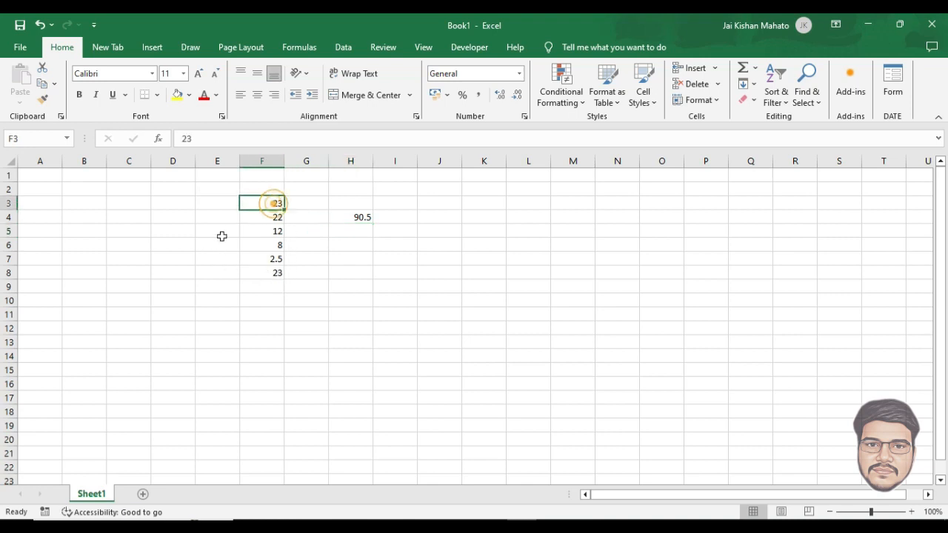
pyautogui.click(79, 95)
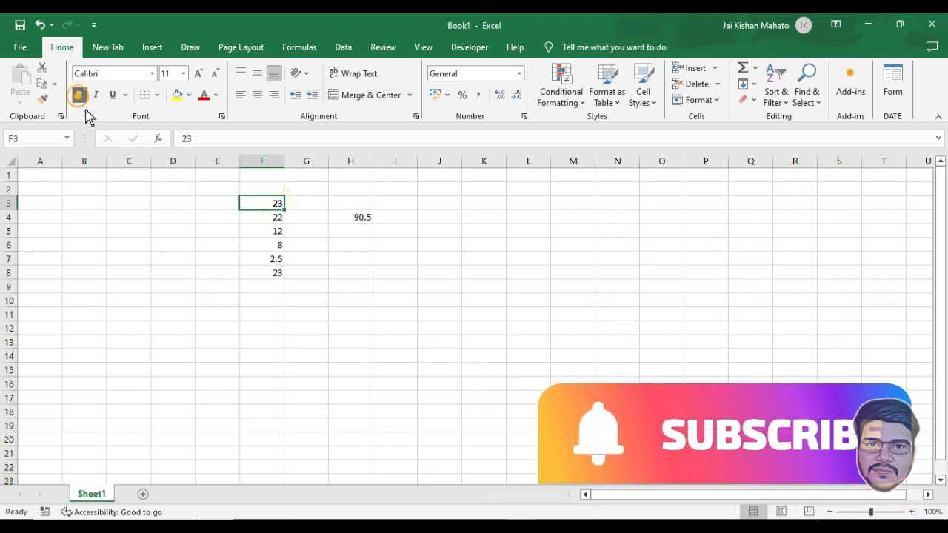
pyautogui.click(198, 74)
pyautogui.click(198, 74)
pyautogui.click(199, 75)
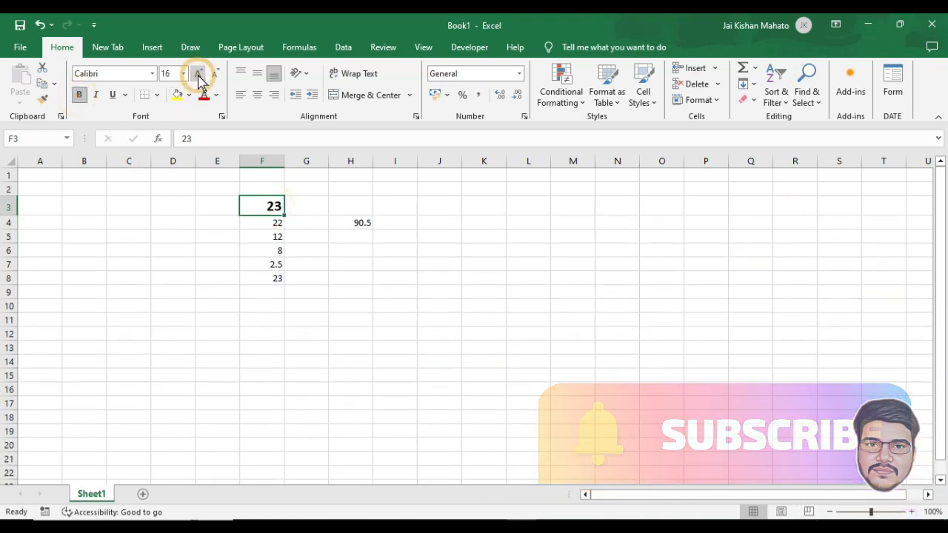
pyautogui.click(199, 74)
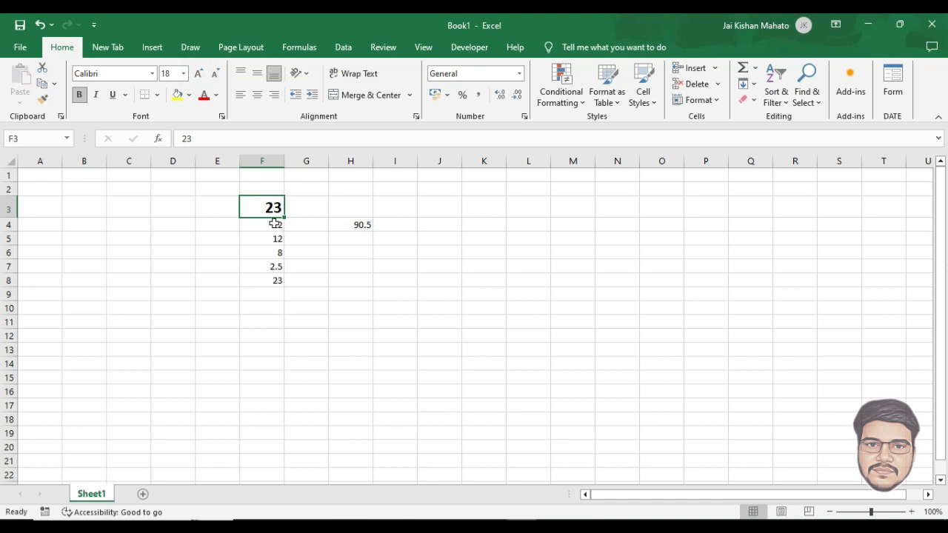
# Step: Enlarge the 90.5 SUM total in H4
pyautogui.click(360, 224)
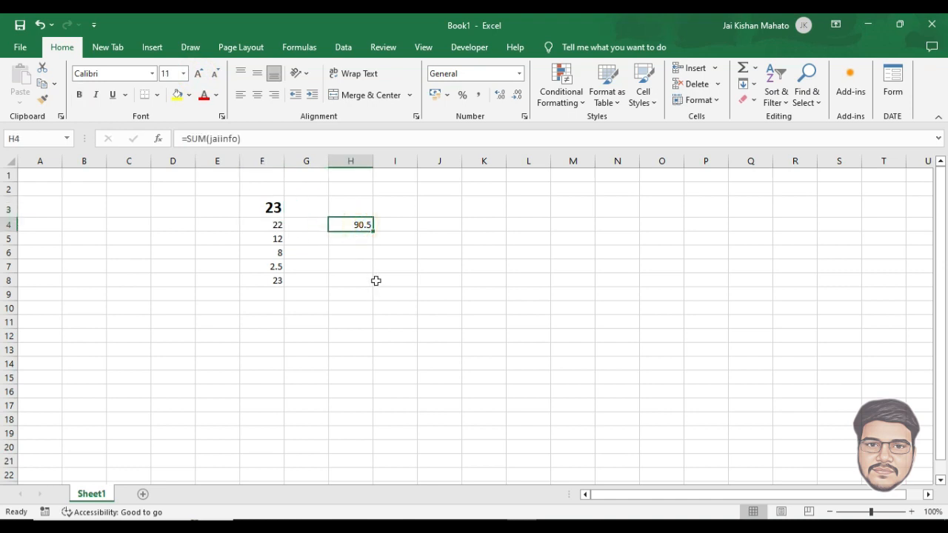
pyautogui.press('F4')
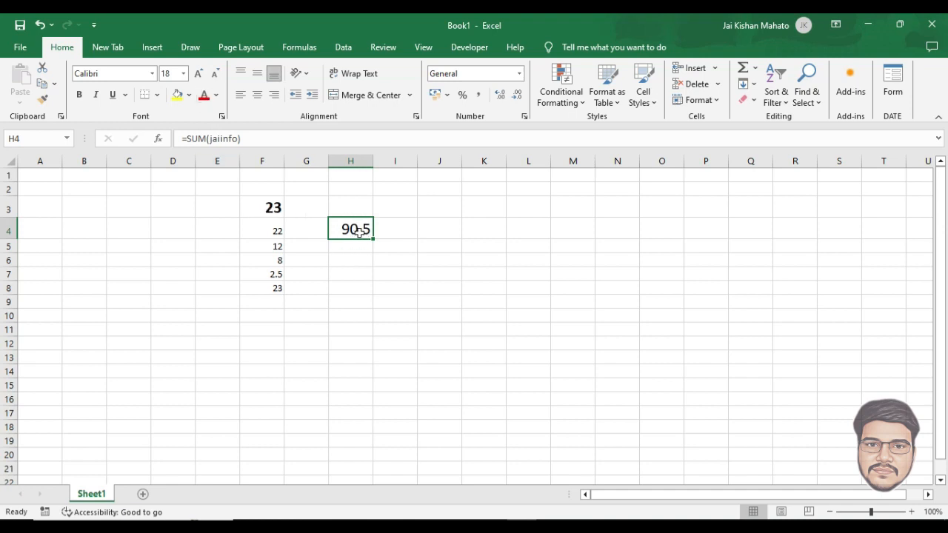
pyautogui.click(272, 207)
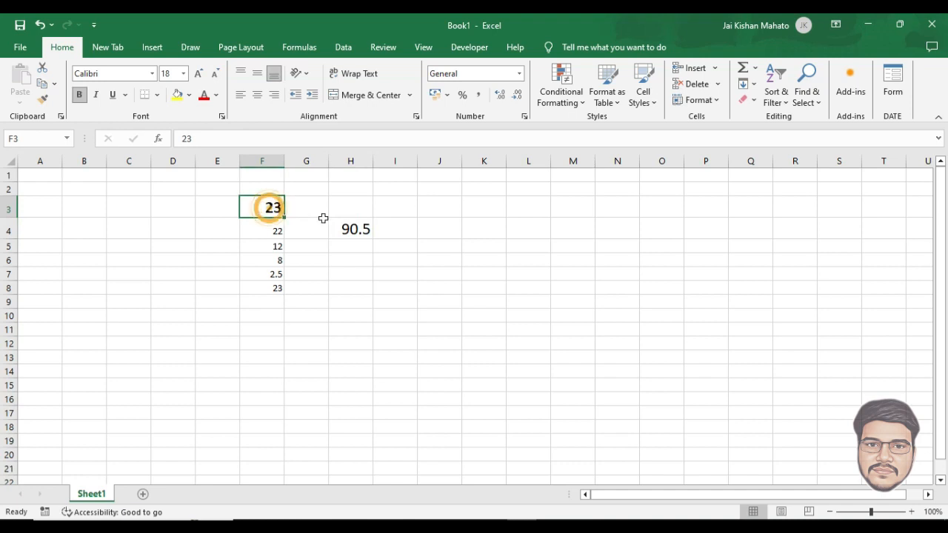
pyautogui.click(354, 229)
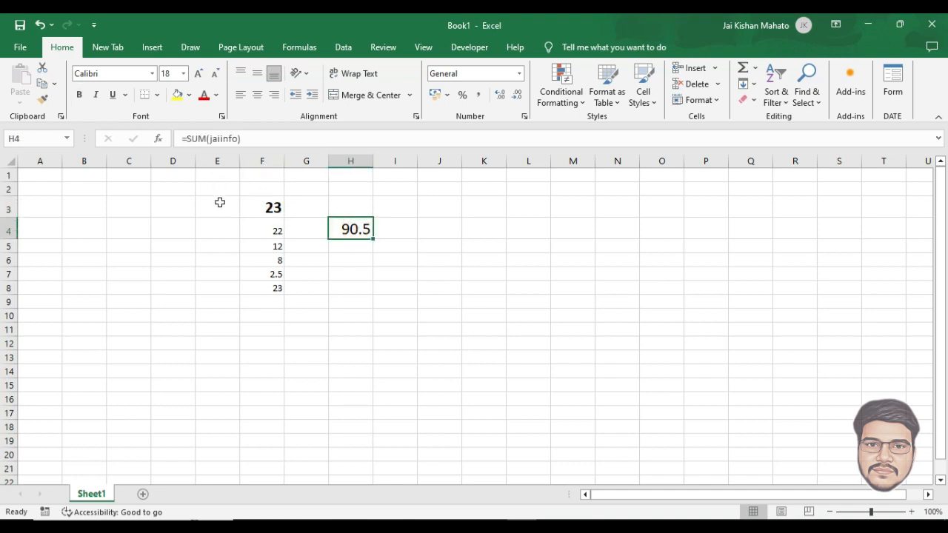
# Step: Bold the 22 in F4 and the 23 in F8
pyautogui.click(276, 231)
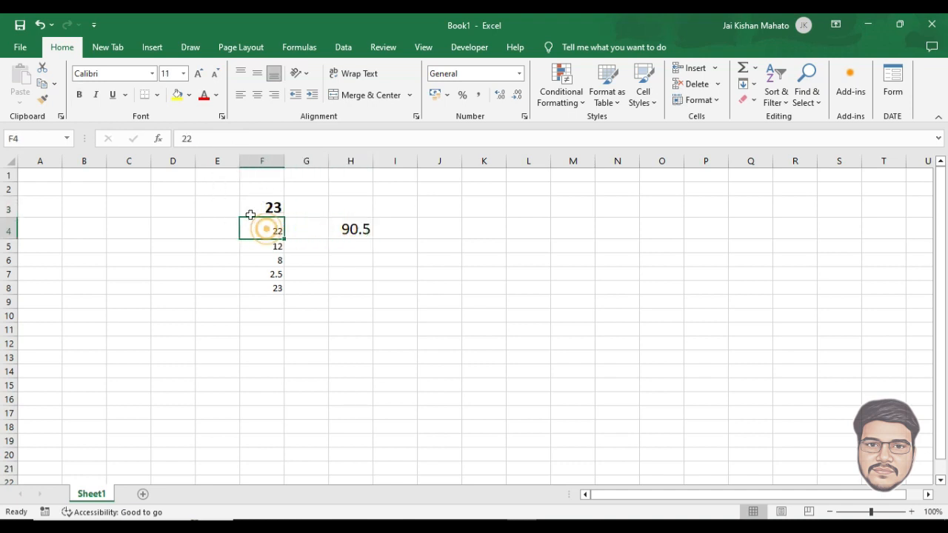
pyautogui.click(78, 95)
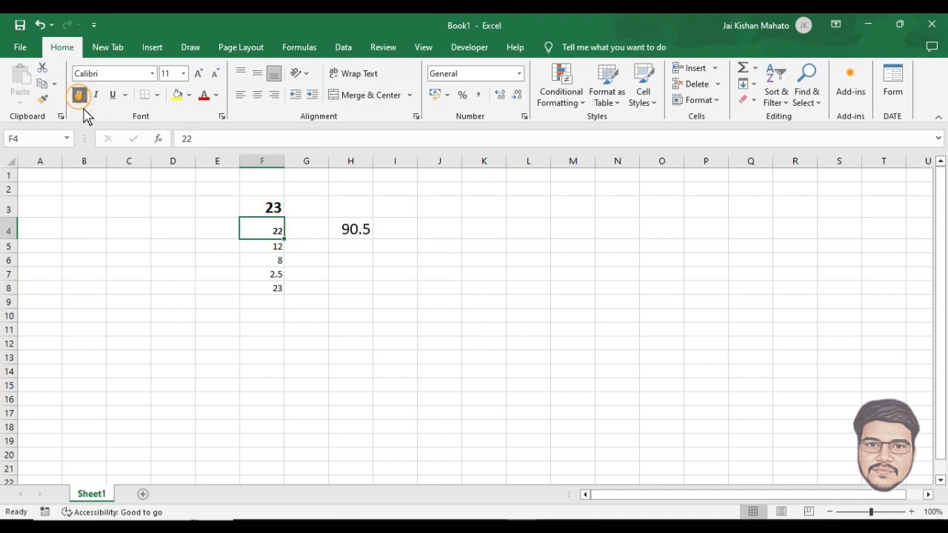
pyautogui.click(264, 284)
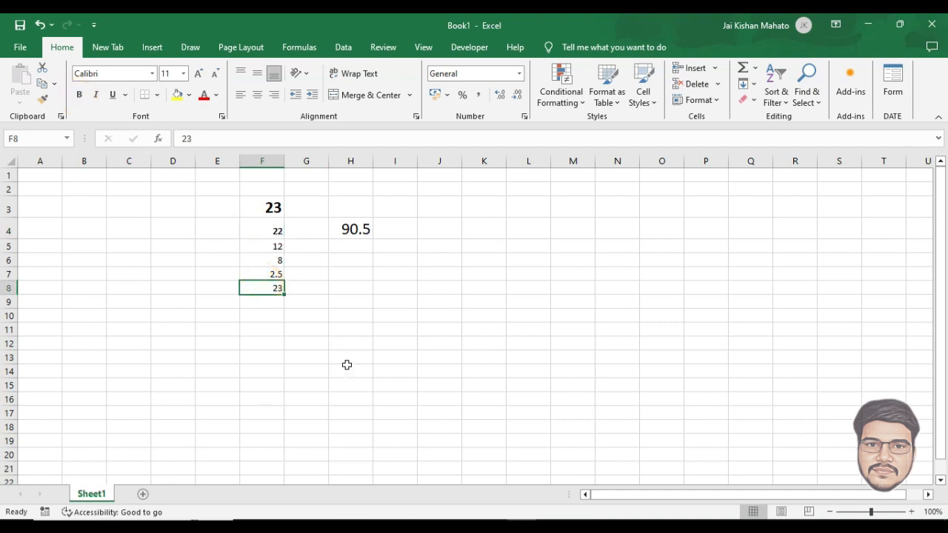
pyautogui.hotkey('ctrl', 'b')
pyautogui.hotkey('ctrl', 'g')
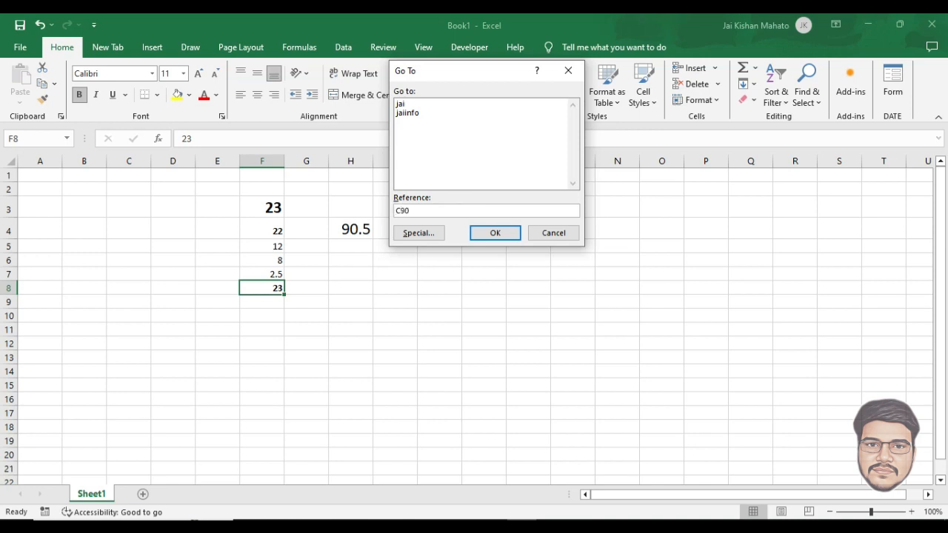
pyautogui.click(496, 234)
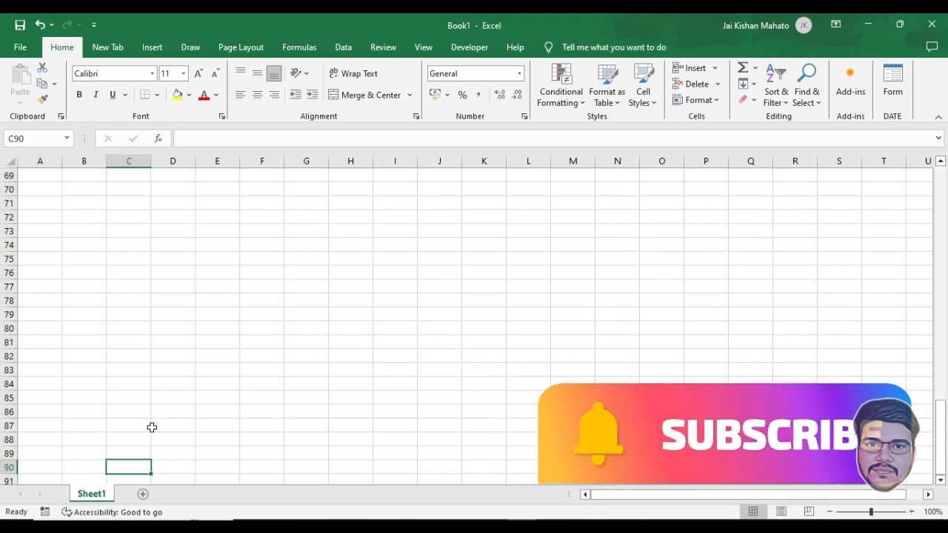
pyautogui.hotkey('ctrl', 'Home')
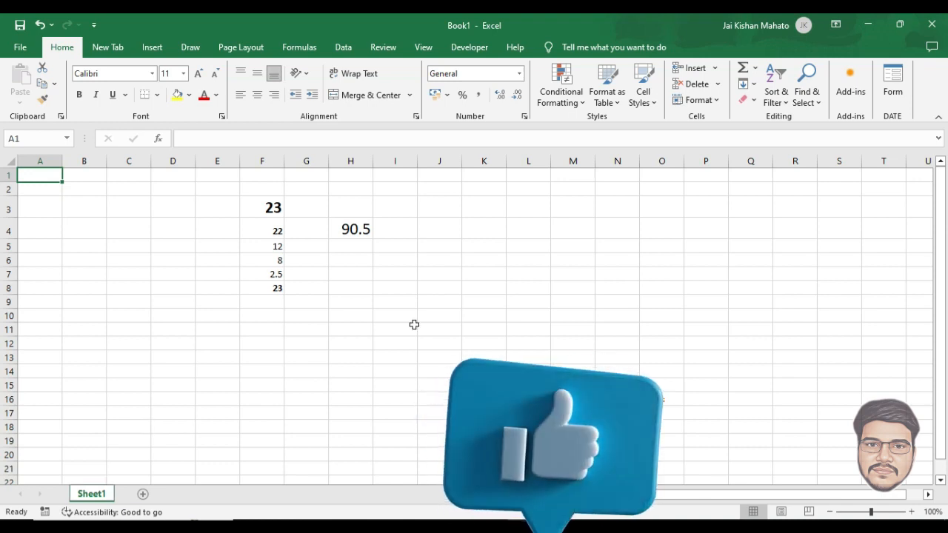
# Step: Switch to the Review tab using the Alt, R keyboard shortcut
pyautogui.press('alt')
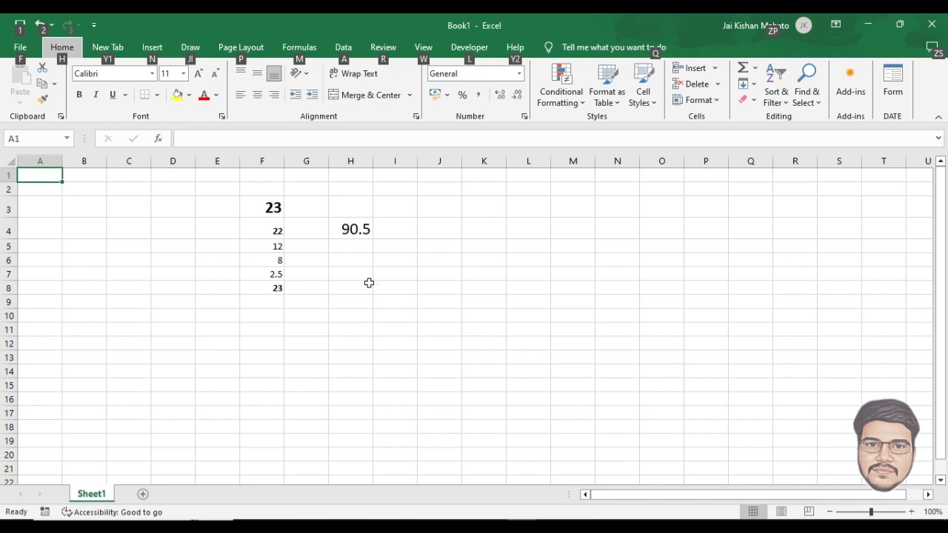
pyautogui.press('r')
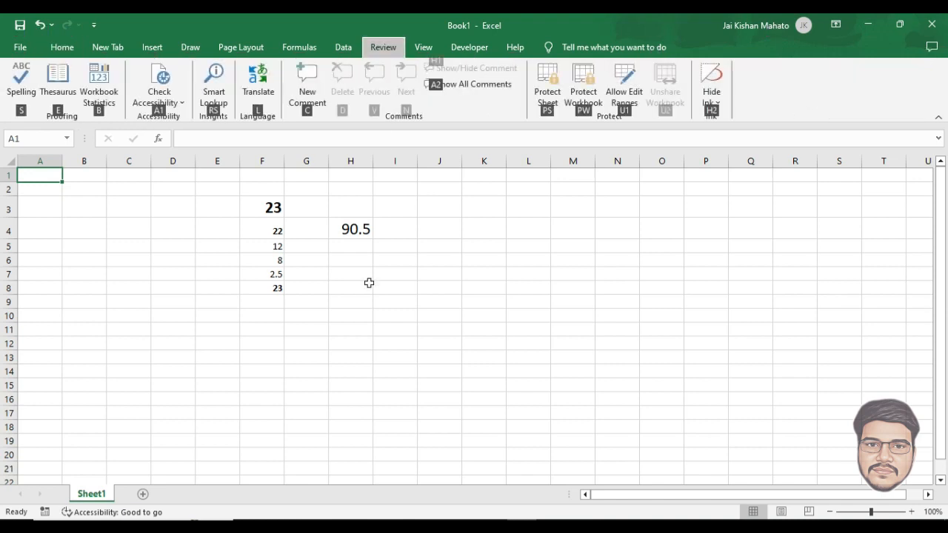
pyautogui.press('Escape')
pyautogui.press('Escape')
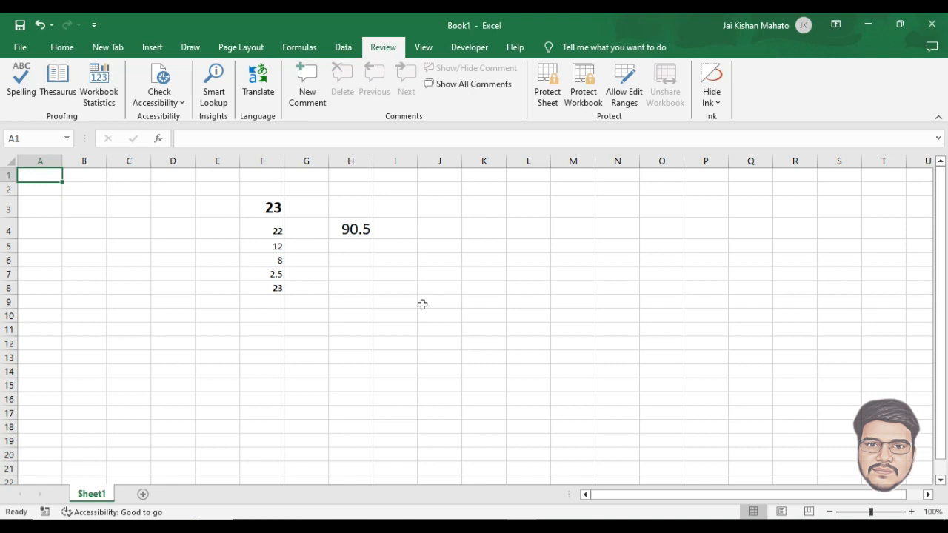
# Step: Enter the word dog in cell C5
pyautogui.moveTo(132, 288); pyautogui.dragTo(106, 286)
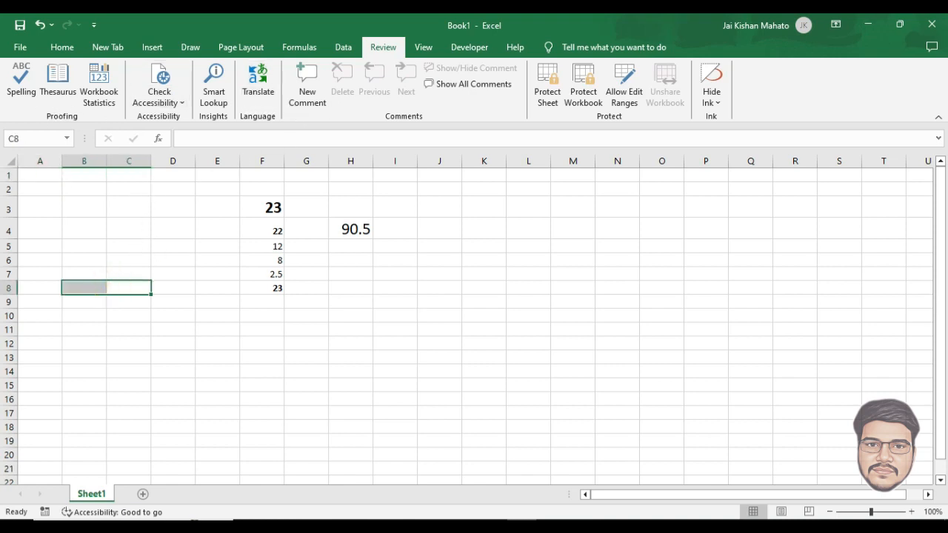
pyautogui.click(132, 246)
pyautogui.write('dog')
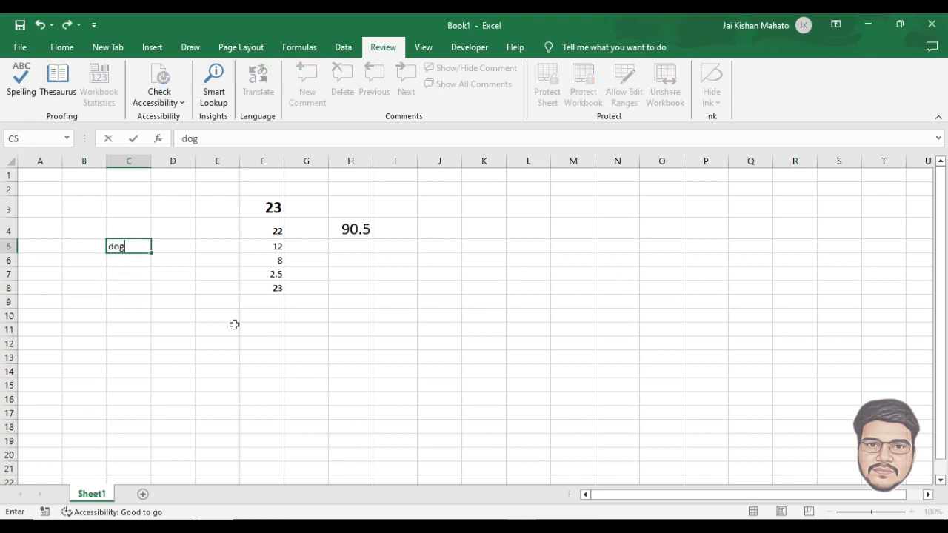
pyautogui.press('Tab')
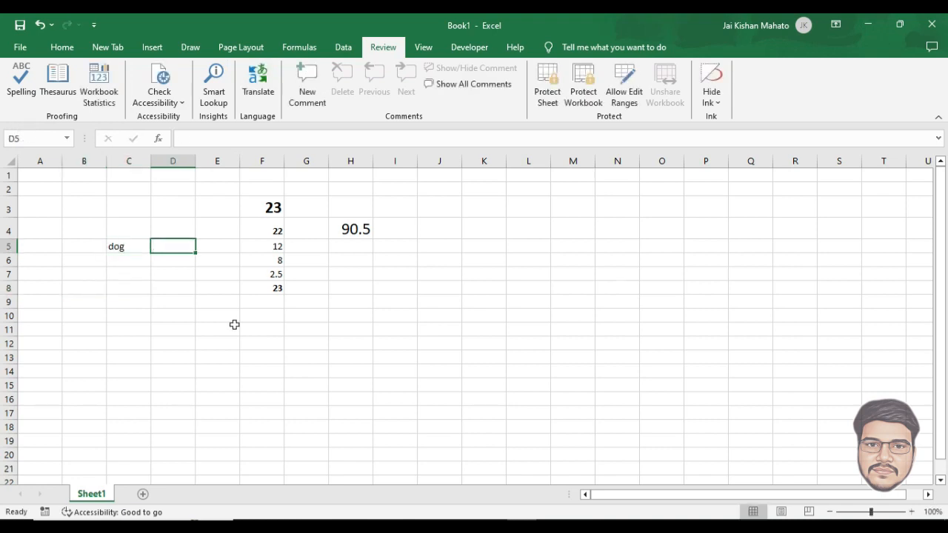
# Step: Enter the misspelled word 'doj' in D5 and select C5:D5
pyautogui.write('do')
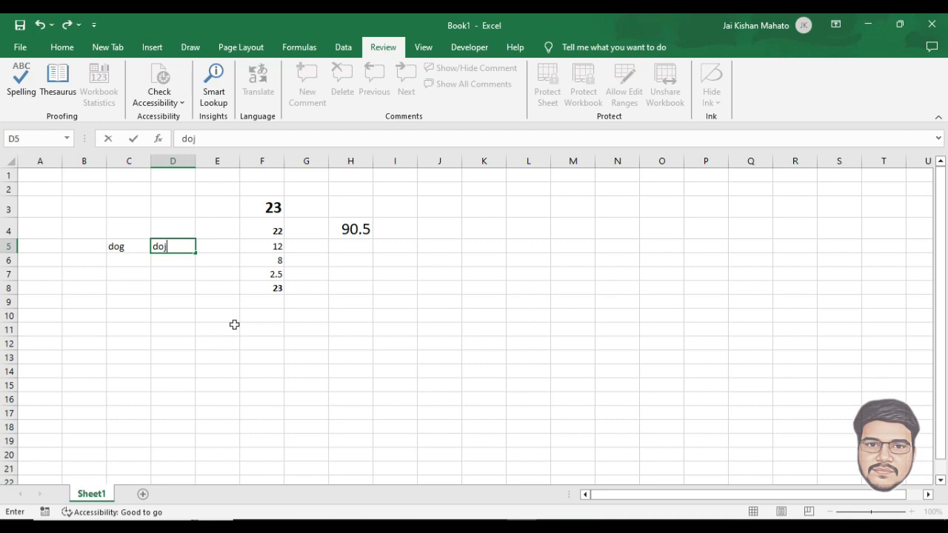
pyautogui.write('j')
pyautogui.click(158, 286)
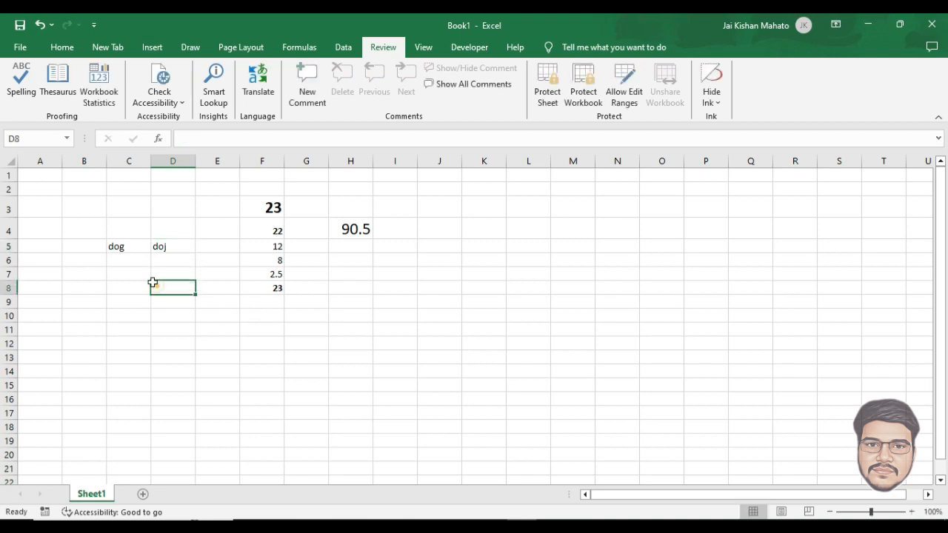
pyautogui.click(124, 248)
pyautogui.moveTo(124, 247); pyautogui.dragTo(175, 248)
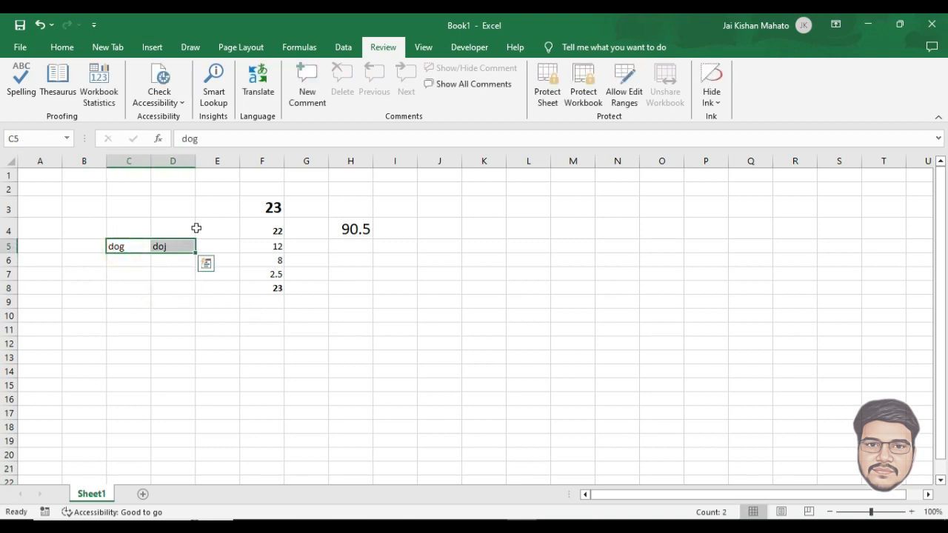
# Step: Spell-check the selection with F7, replacing 'doj' with the suggestion 'dog'
pyautogui.press('F7')
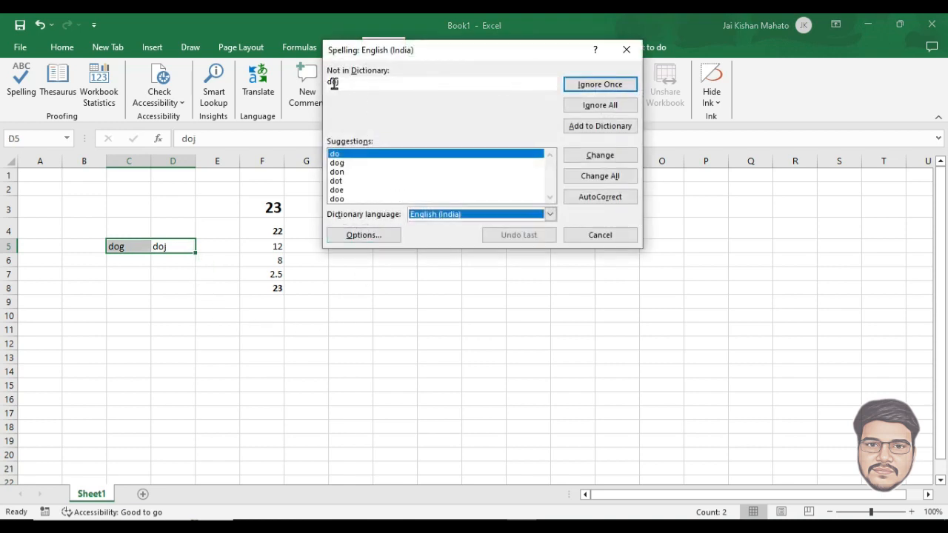
pyautogui.click(338, 163)
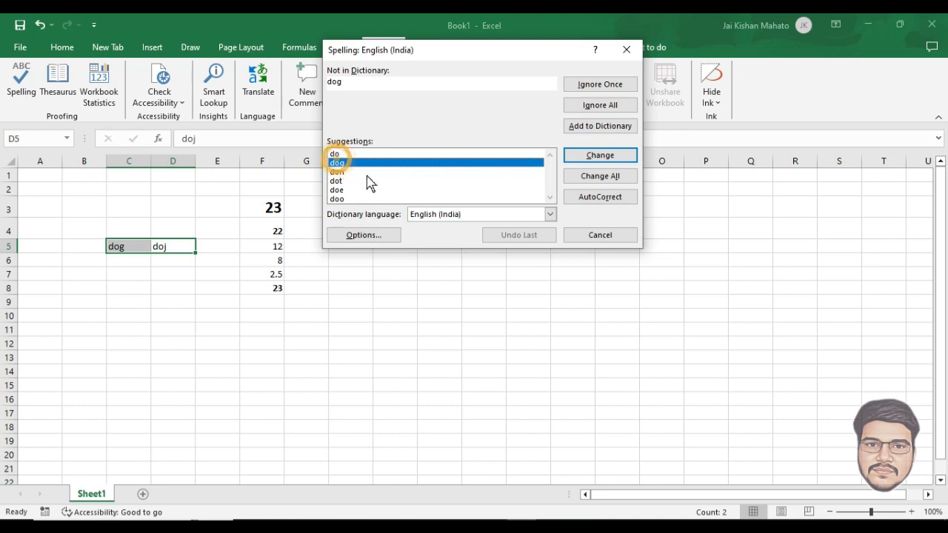
pyautogui.click(339, 172)
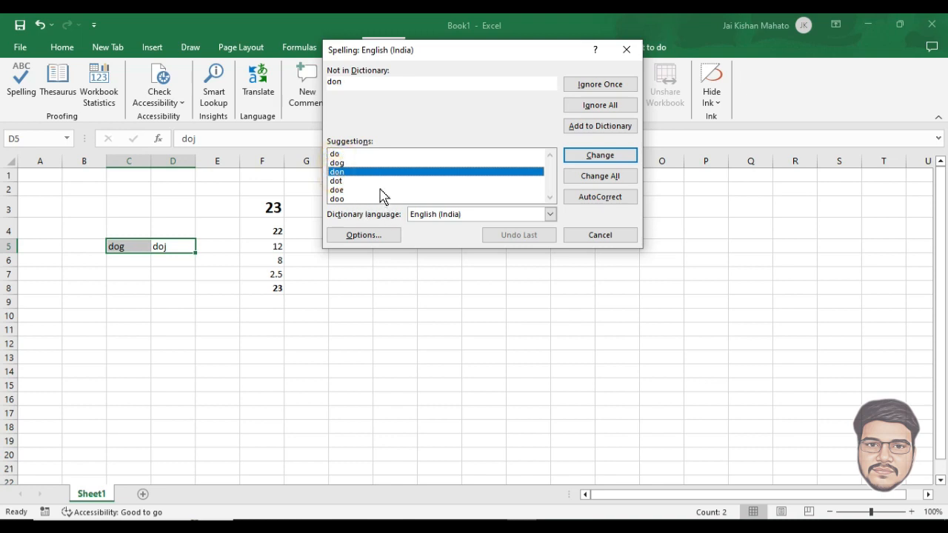
pyautogui.press('Up')
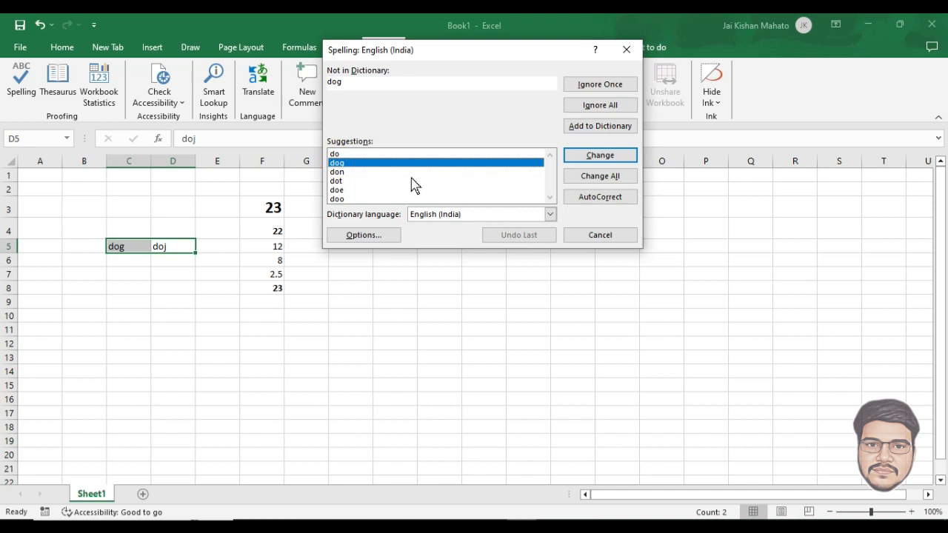
pyautogui.click(600, 157)
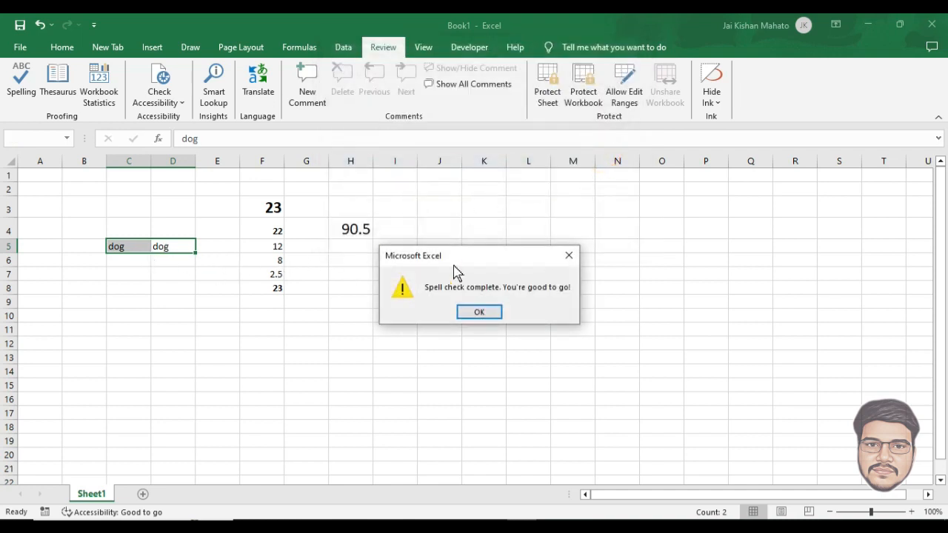
pyautogui.click(483, 311)
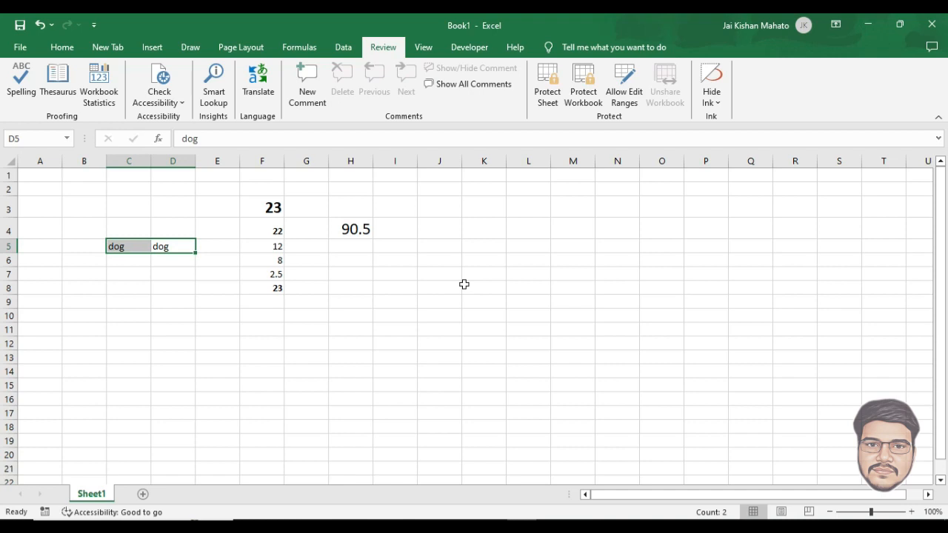
# Step: Try Extend Selection mode (F8) with mouse selections around D7, then turn it off
pyautogui.press('Down')
pyautogui.press('Down')
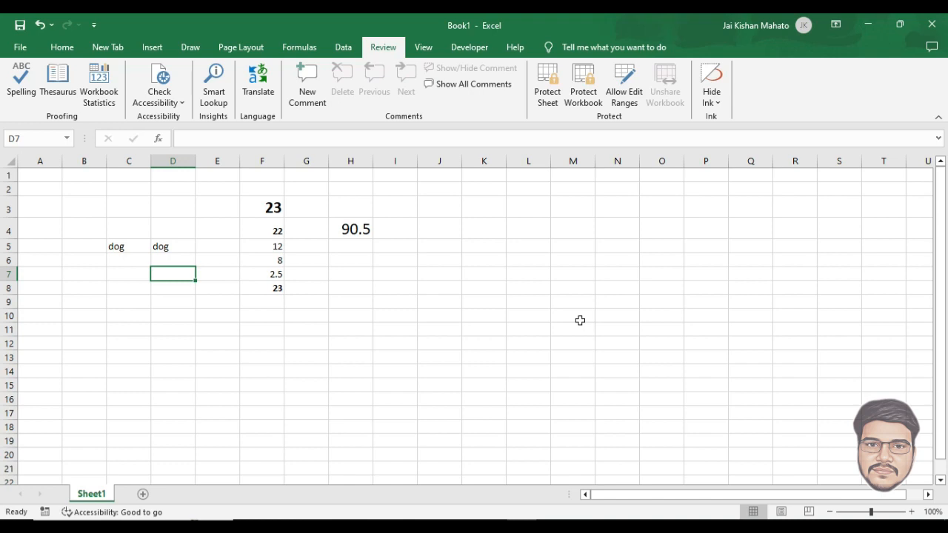
pyautogui.press('F8')
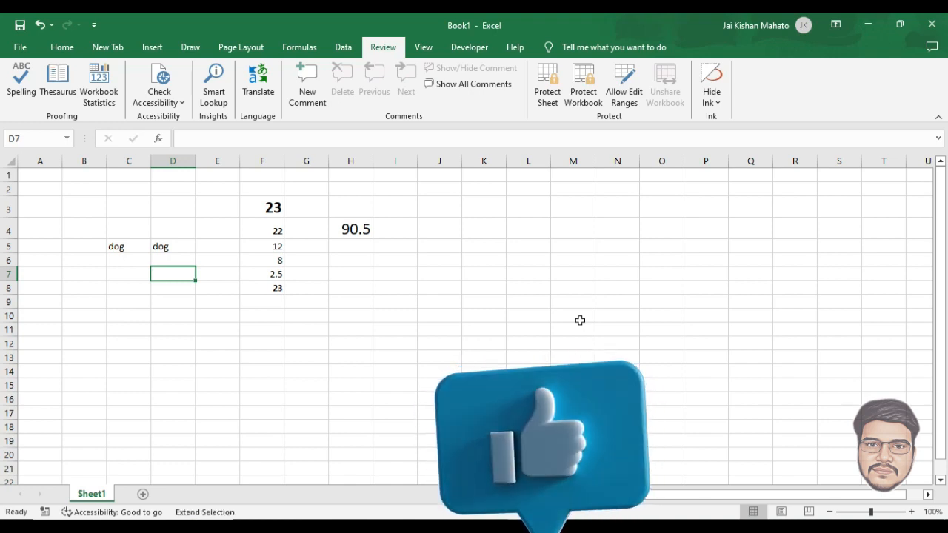
pyautogui.moveTo(382, 230); pyautogui.dragTo(624, 359)
pyautogui.click(411, 234)
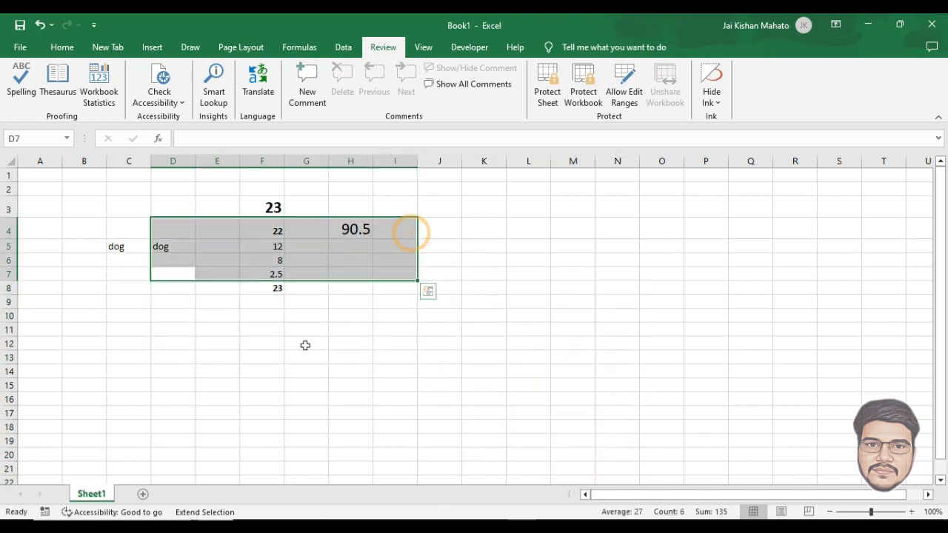
pyautogui.click(275, 349)
pyautogui.click(388, 319)
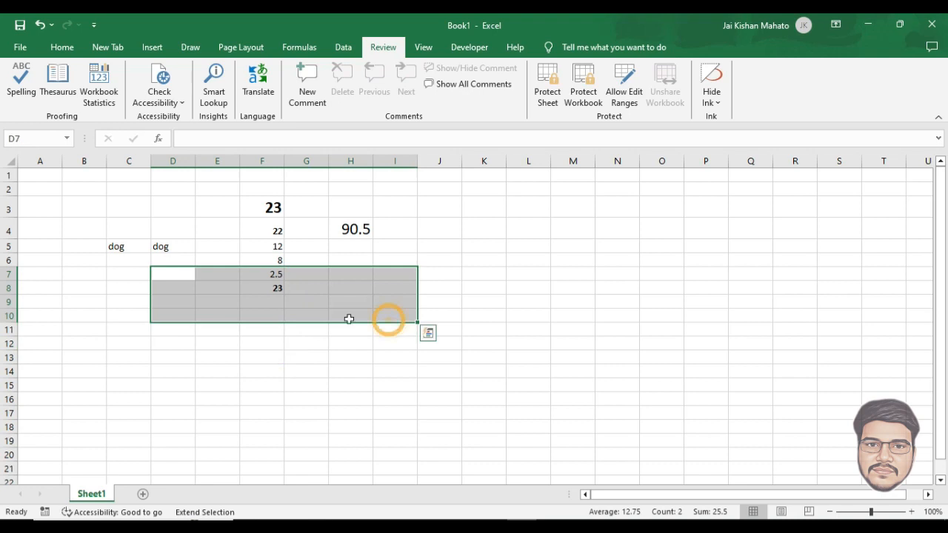
pyautogui.click(180, 276)
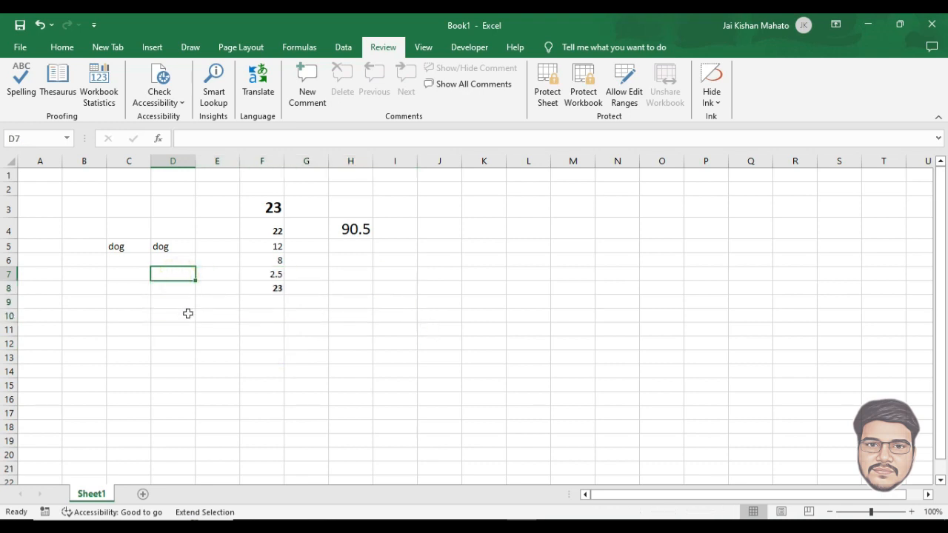
pyautogui.press('F8')
# Step: Extend a selection from C8 to C8:I11 using F8 and the arrow keys
pyautogui.press('Left')
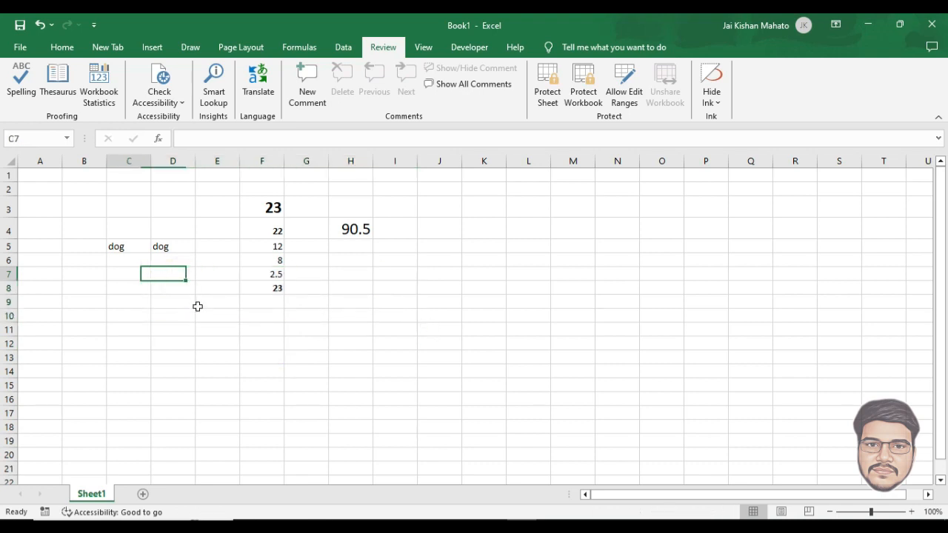
pyautogui.press('Down')
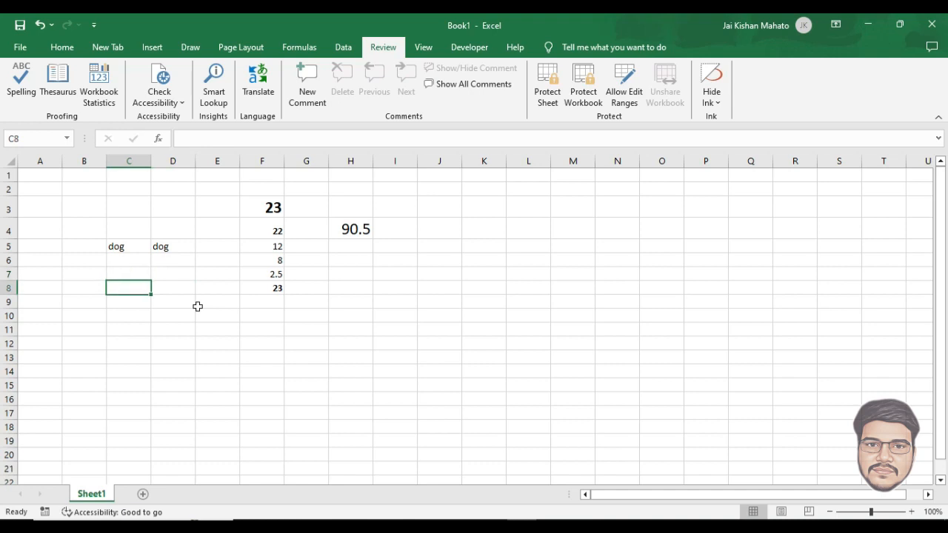
pyautogui.press('F8')
pyautogui.press('Right')
pyautogui.press('Right')
pyautogui.press('Right')
pyautogui.press('Right')
pyautogui.press('Right')
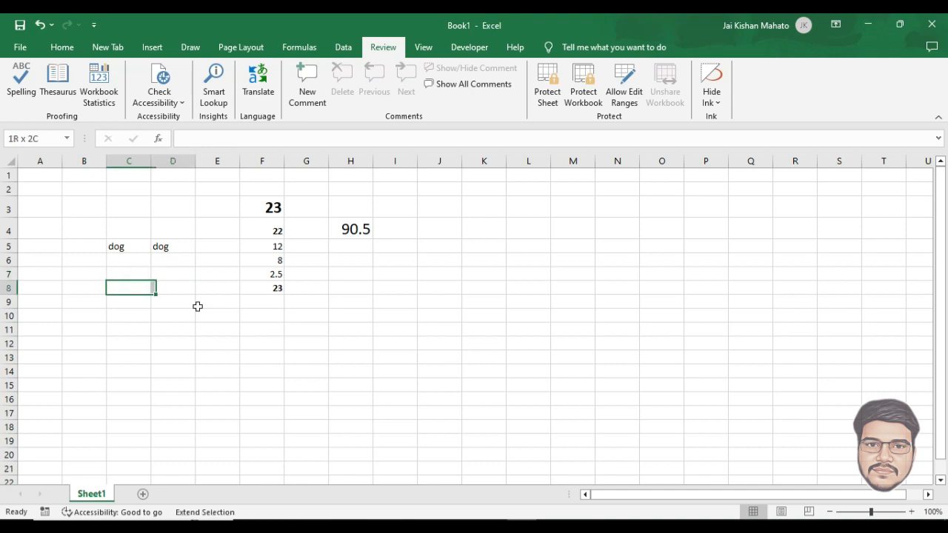
pyautogui.press('Right')
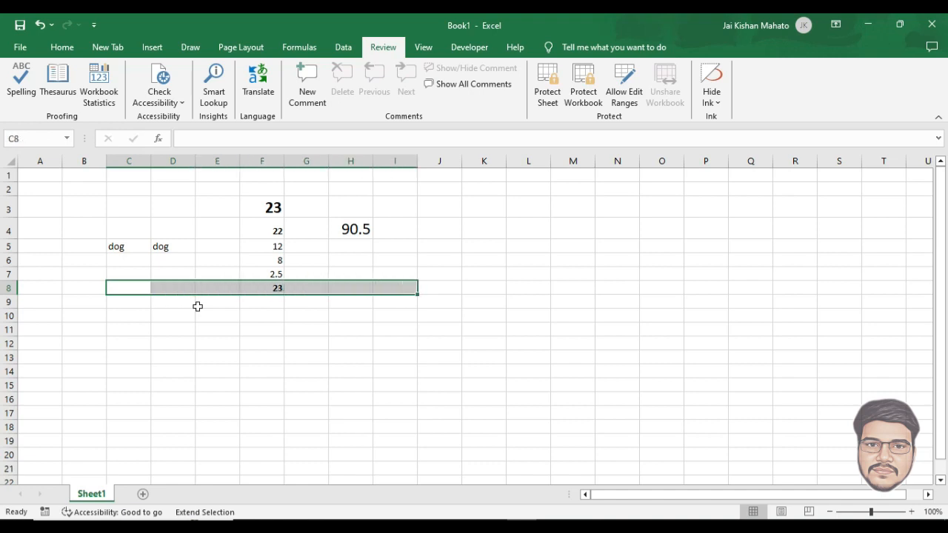
pyautogui.press('Down')
pyautogui.press('Down')
pyautogui.press('Down')
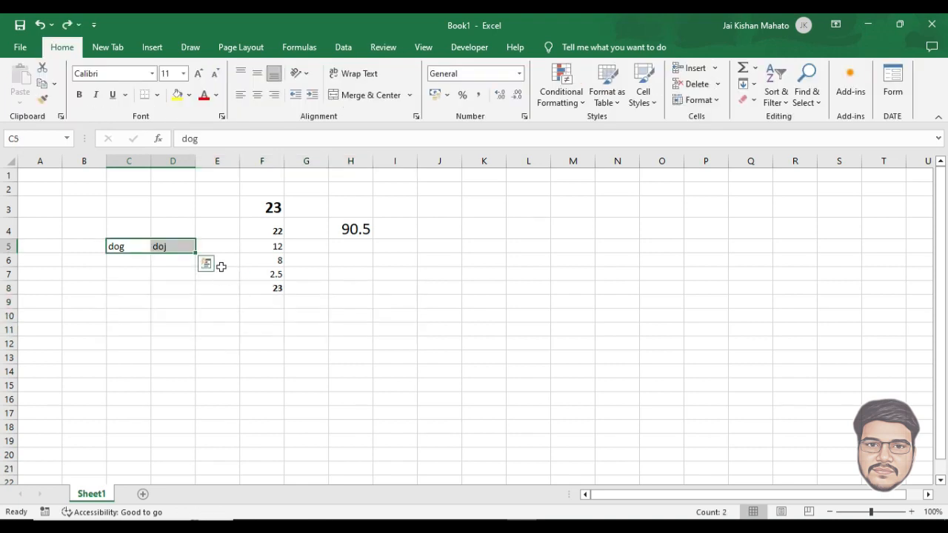
# Step: Enlarge the font of F2:I10 with repeated Increase Font Size
pyautogui.moveTo(247, 194); pyautogui.dragTo(380, 313)
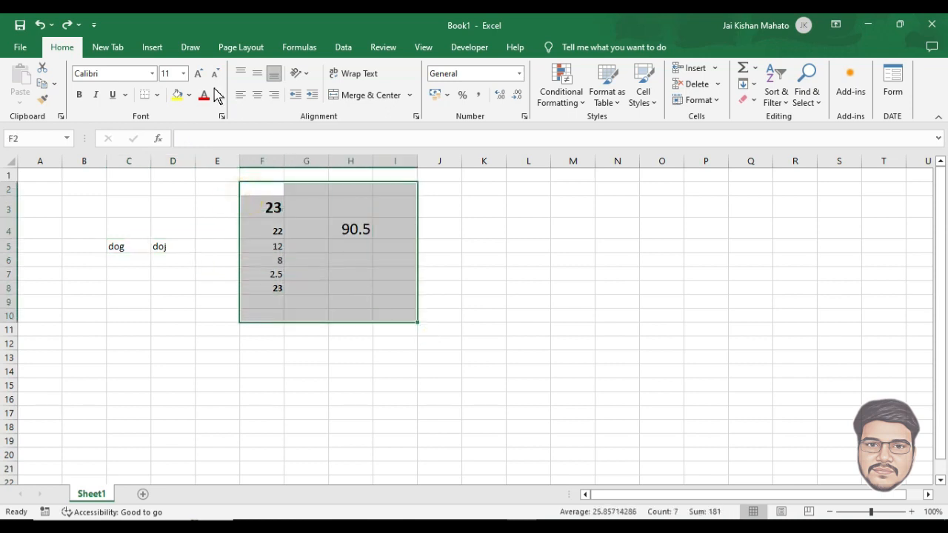
pyautogui.click(197, 74)
pyautogui.click(197, 74)
pyautogui.click(197, 74)
pyautogui.click(197, 74)
pyautogui.click(197, 74)
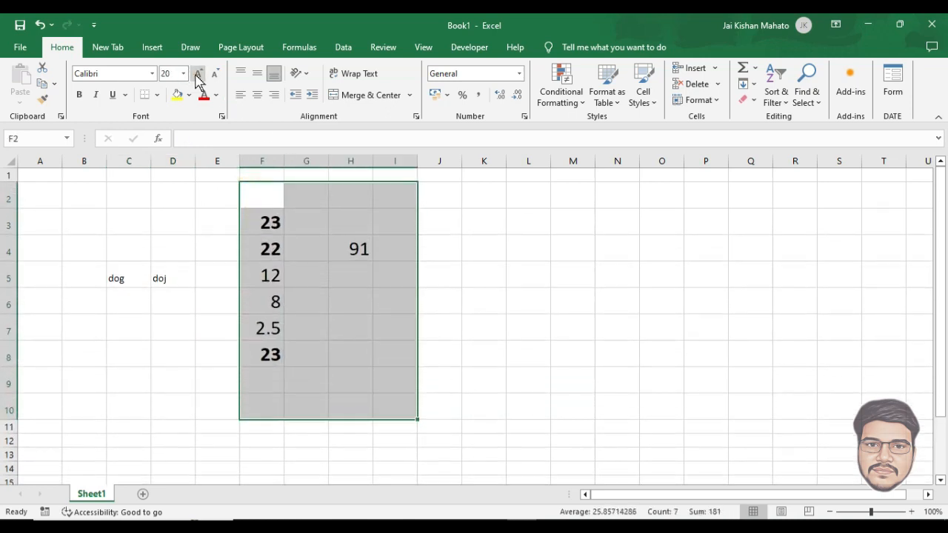
pyautogui.click(546, 326)
pyautogui.click(355, 249)
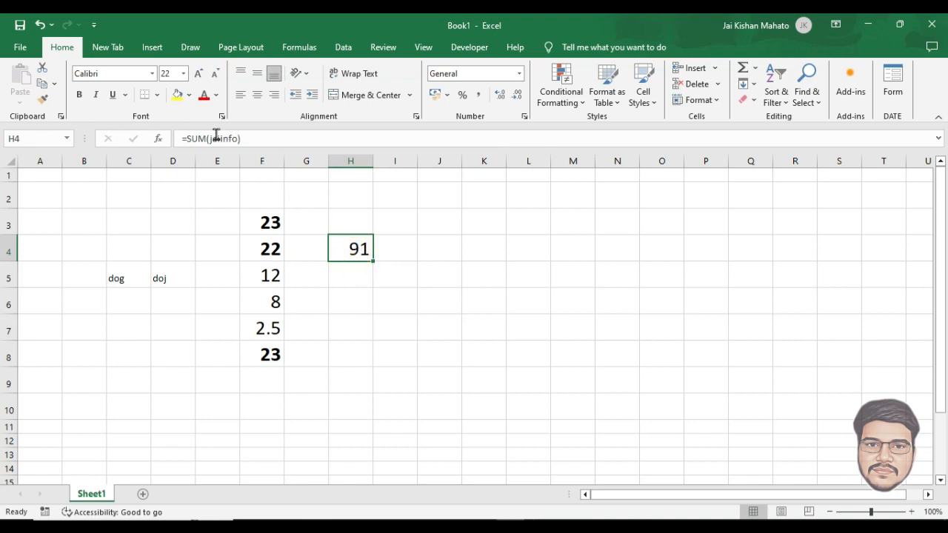
# Step: AutoSum F3:F8 into F9, giving 91 and raising H4 to 181
pyautogui.moveTo(254, 214); pyautogui.dragTo(259, 382)
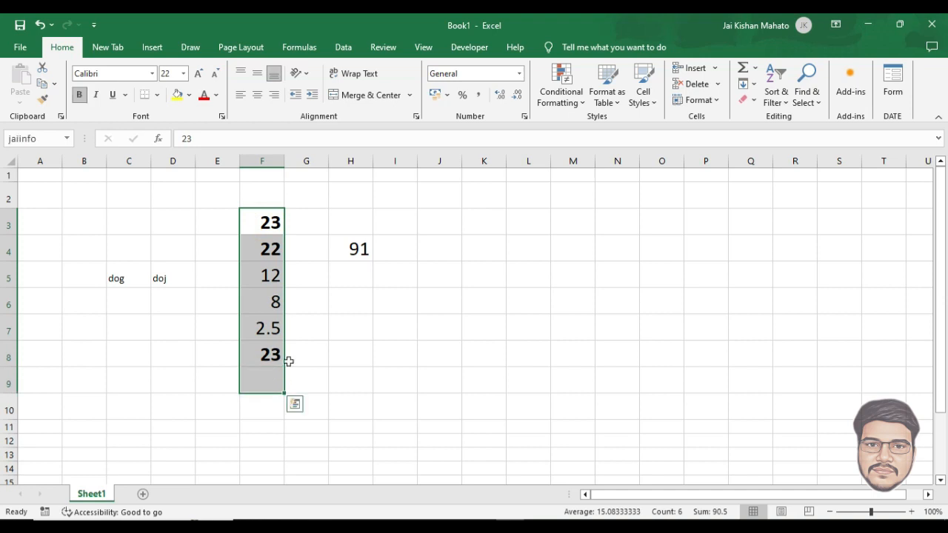
pyautogui.click(741, 68)
pyautogui.click(440, 328)
pyautogui.click(261, 382)
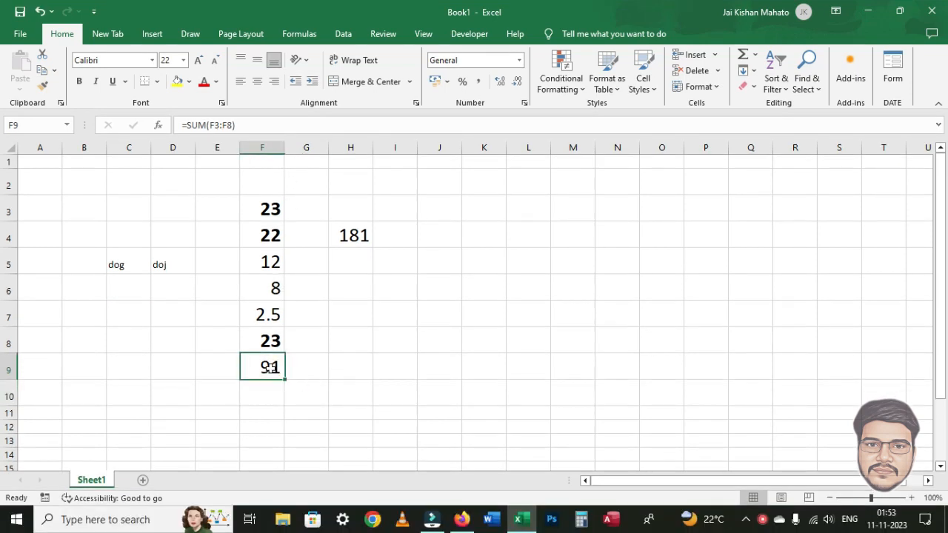
# Step: Convert F9's SUM formula to its plain value, 91
pyautogui.moveTo(245, 126); pyautogui.dragTo(171, 149)
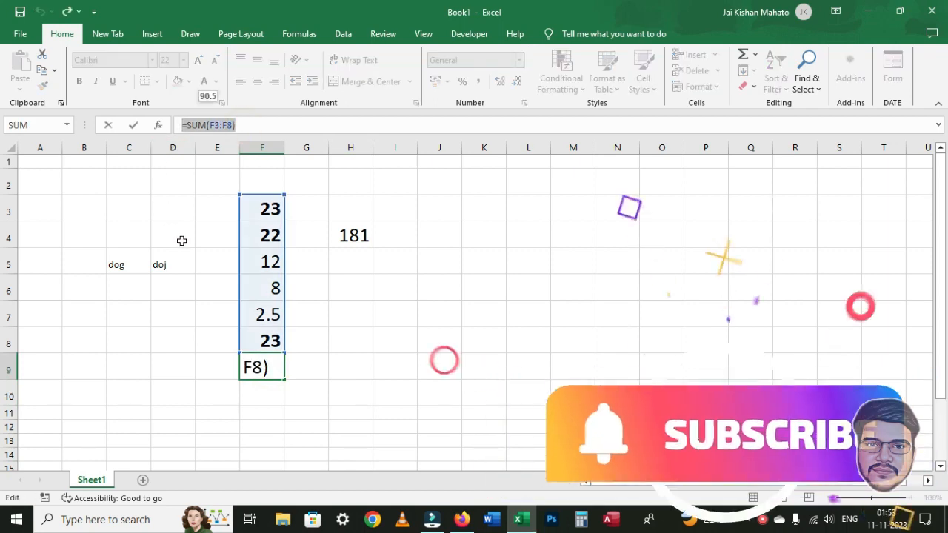
pyautogui.press('F9')
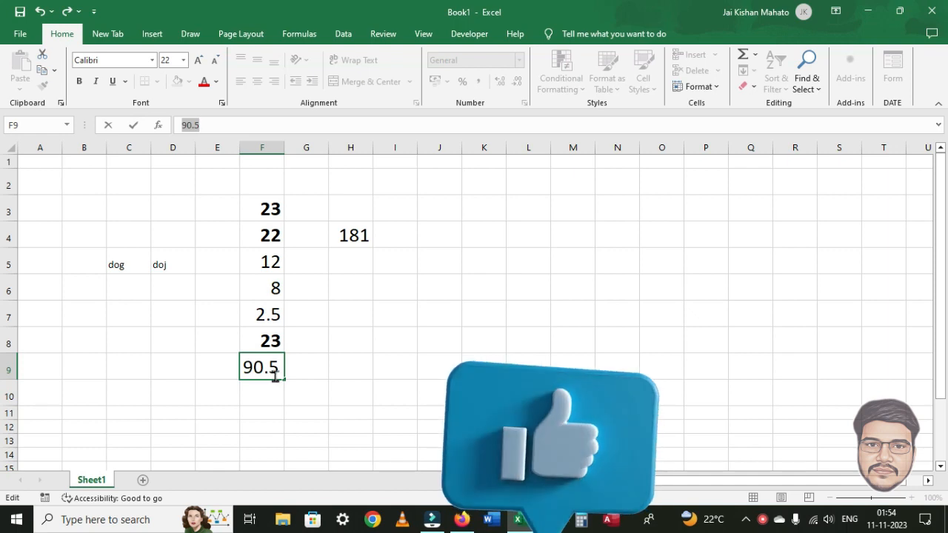
pyautogui.click(363, 304)
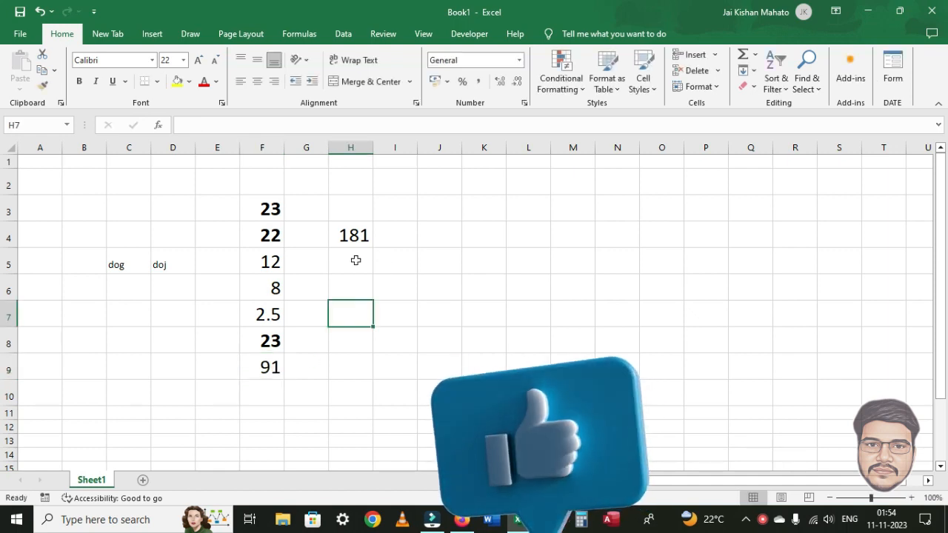
# Step: Replace H4's =SUM(jaiinfo) formula with its calculated value, 181
pyautogui.click(351, 239)
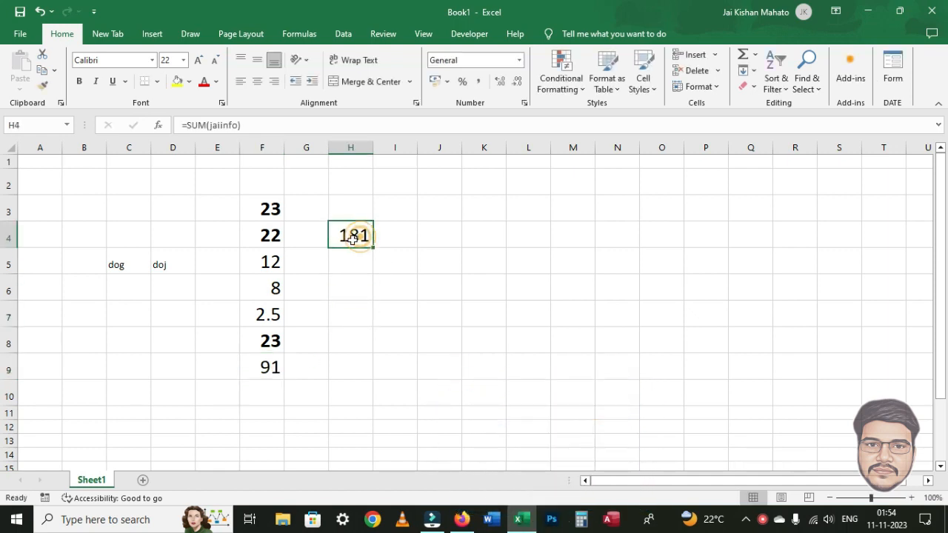
pyautogui.click(344, 292)
pyautogui.click(354, 235)
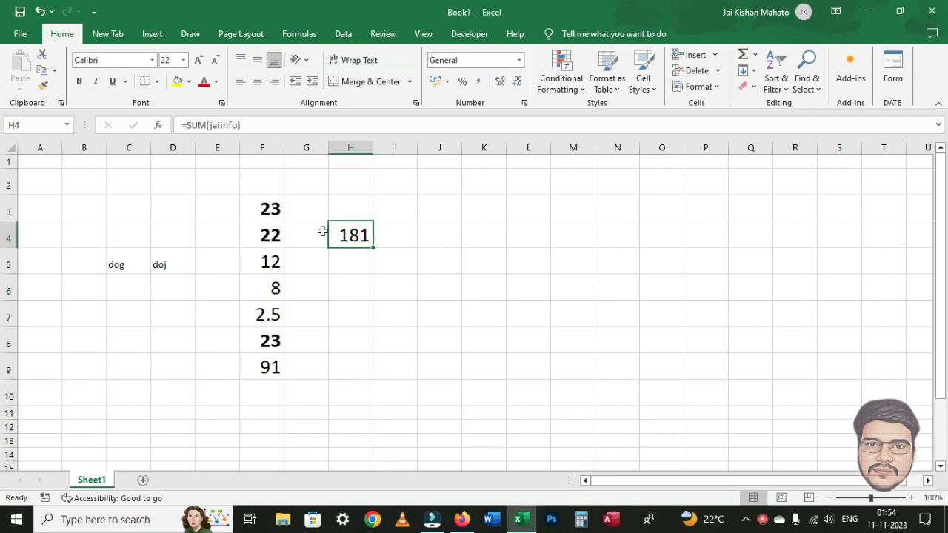
pyautogui.click(284, 134)
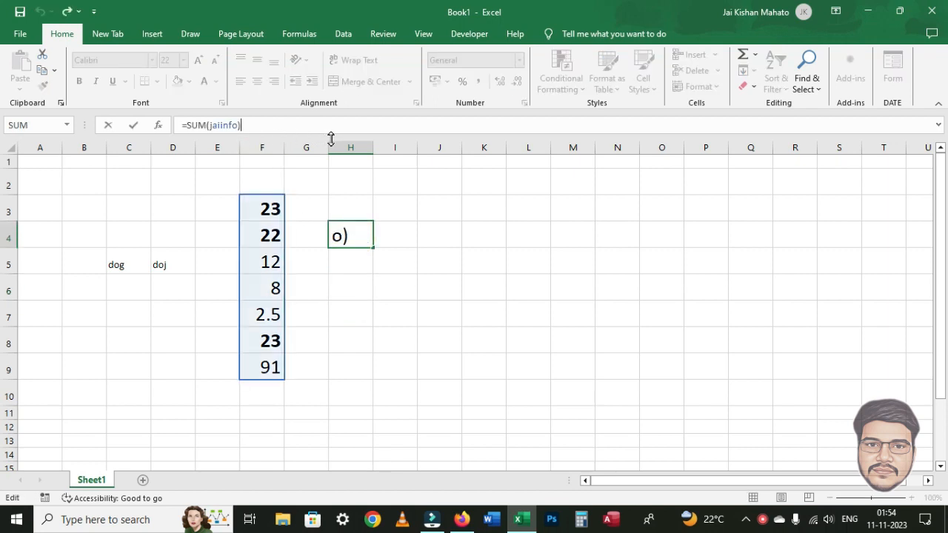
pyautogui.press('F9')
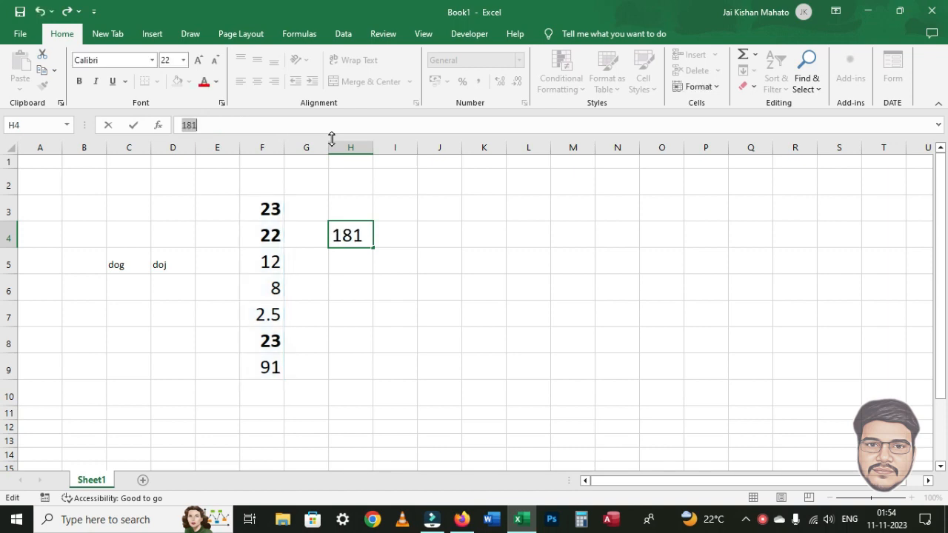
pyautogui.click(355, 278)
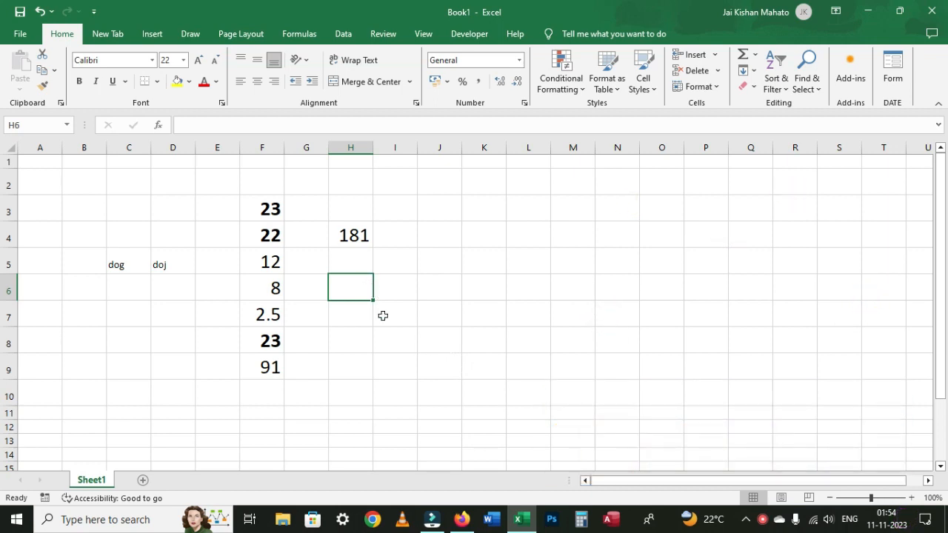
pyautogui.press('alt')
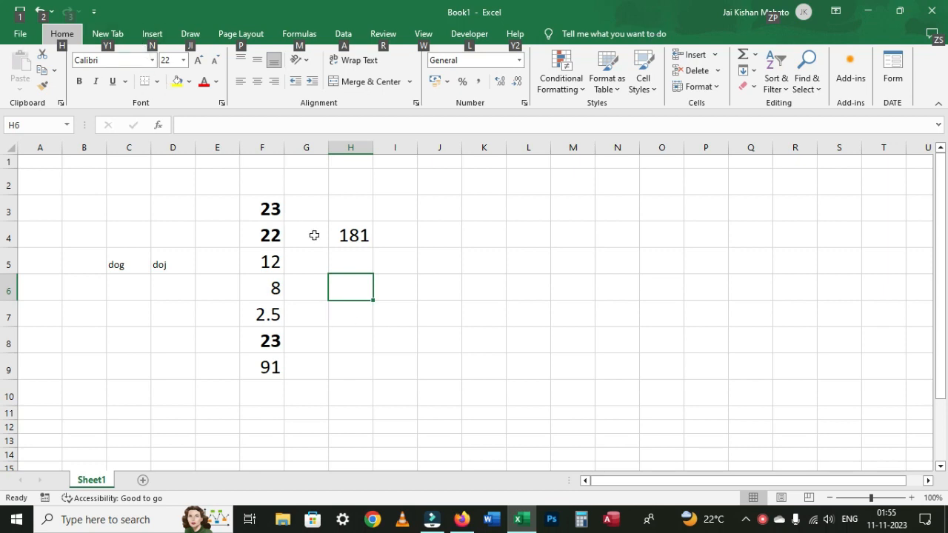
pyautogui.press('n')
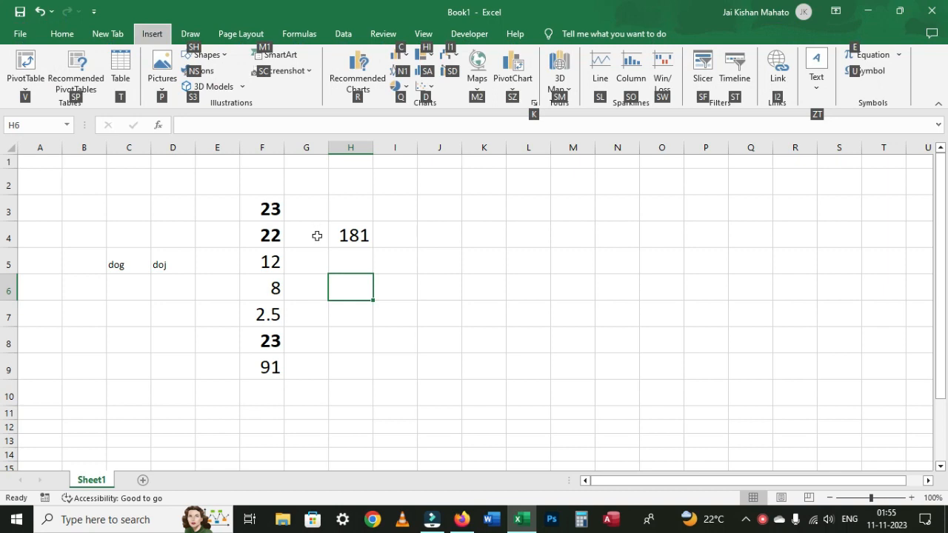
pyautogui.press('t')
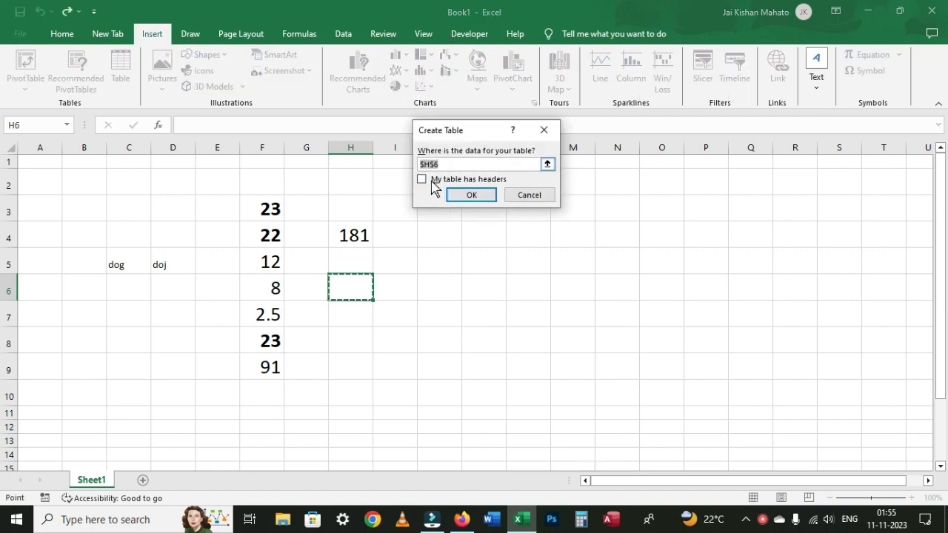
pyautogui.moveTo(127, 191); pyautogui.dragTo(434, 394)
pyautogui.click(472, 197)
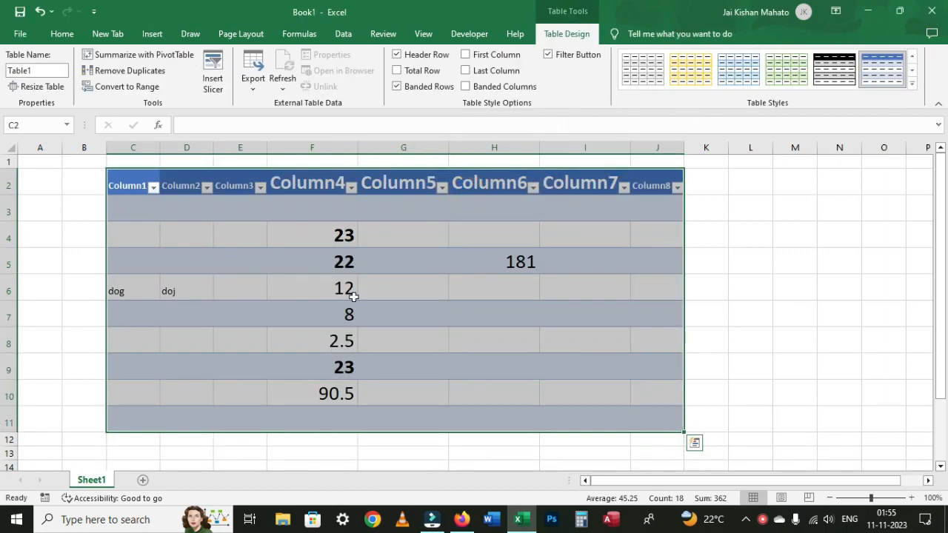
pyautogui.hotkey('ctrl', 'z')
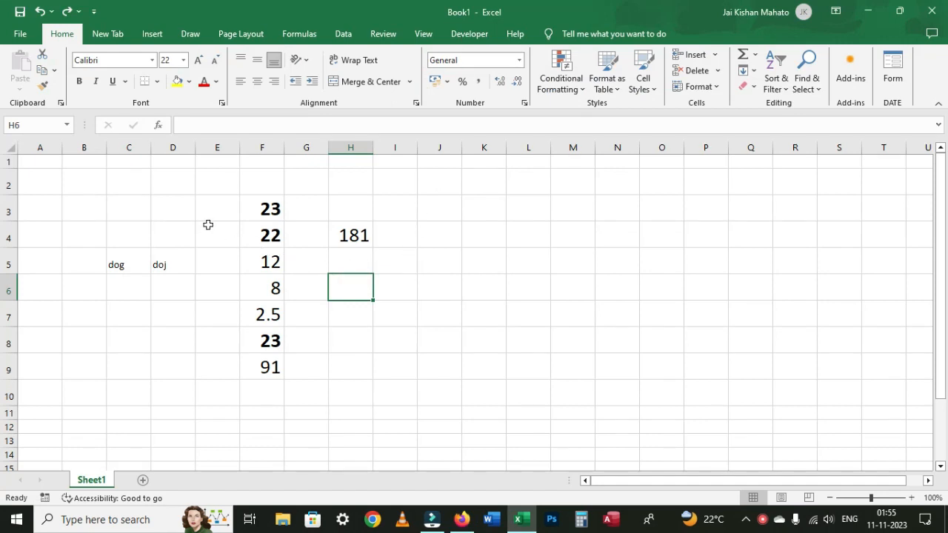
# Step: Build a Chart1 column-chart sheet from the names and numbers in D3:F10
pyautogui.click(175, 207)
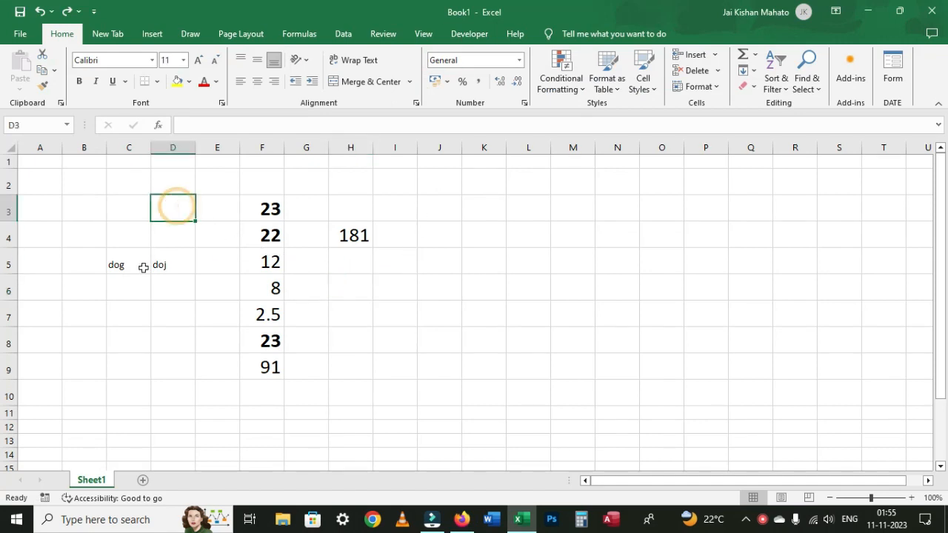
pyautogui.moveTo(157, 206); pyautogui.dragTo(274, 392)
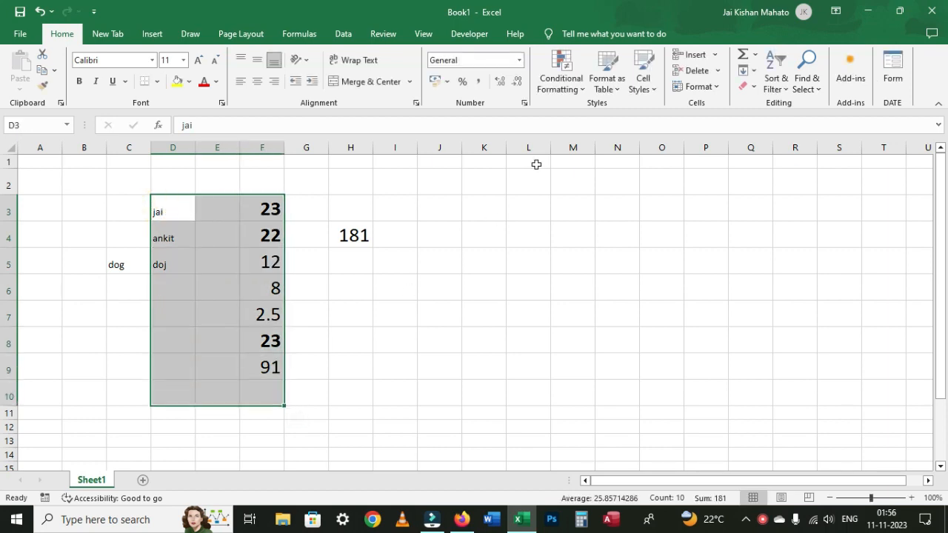
pyautogui.press('F11')
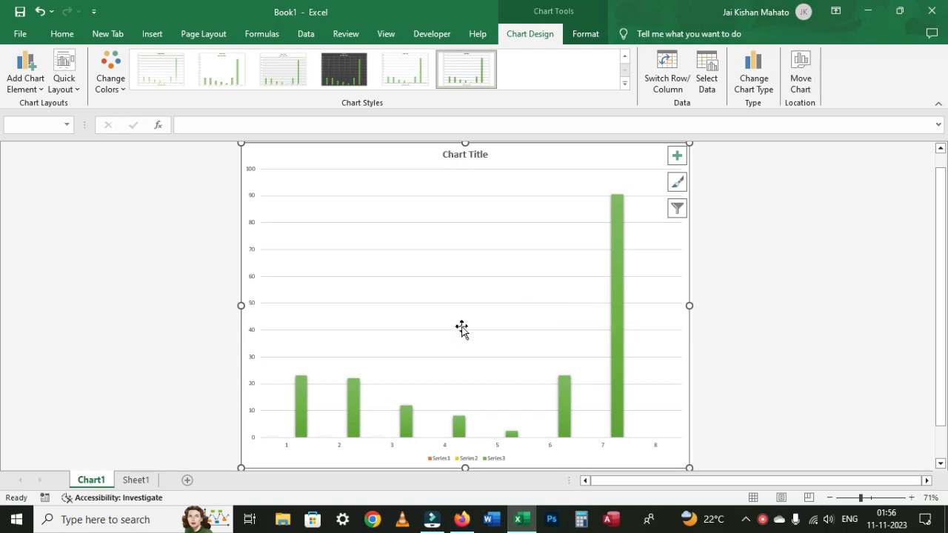
# Step: Return to Sheet1 and save the workbook as 'fun key'
pyautogui.click(136, 480)
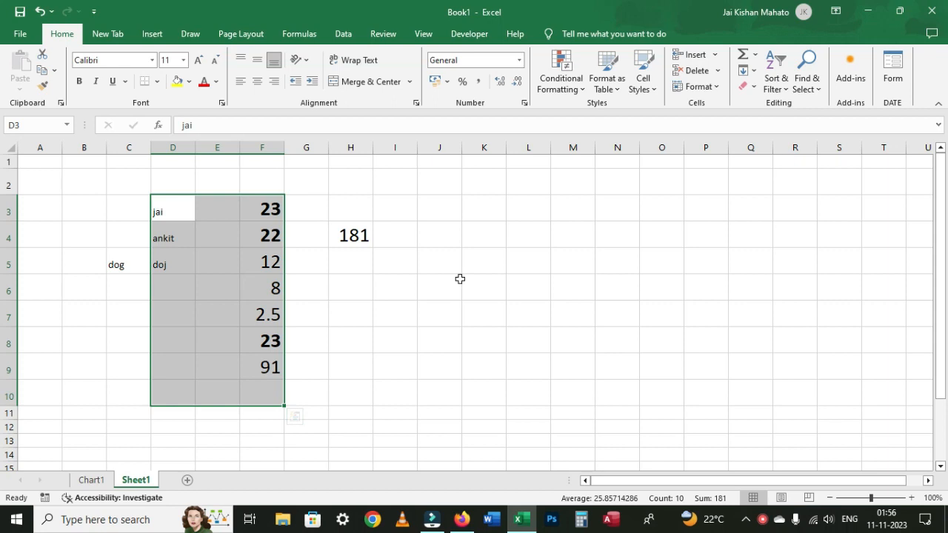
pyautogui.press('F12')
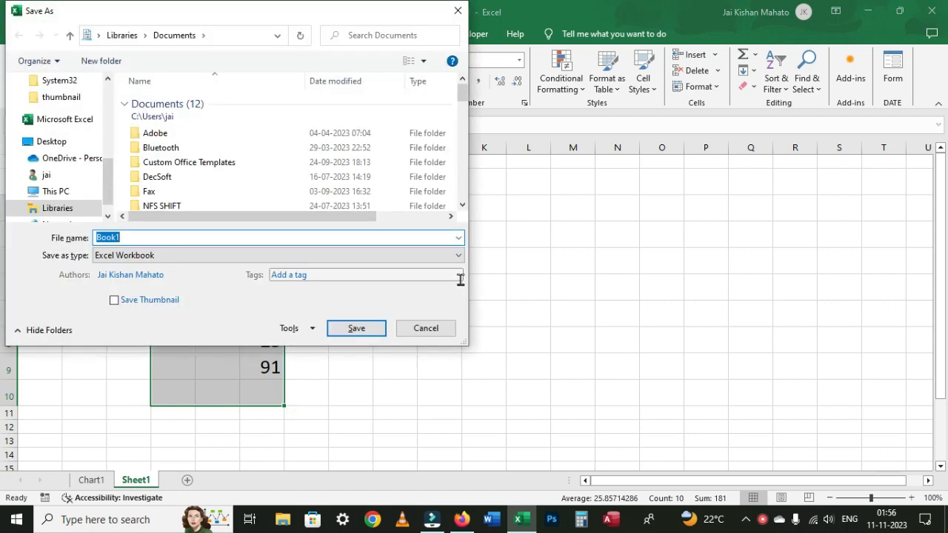
pyautogui.write('fun key')
pyautogui.click(355, 333)
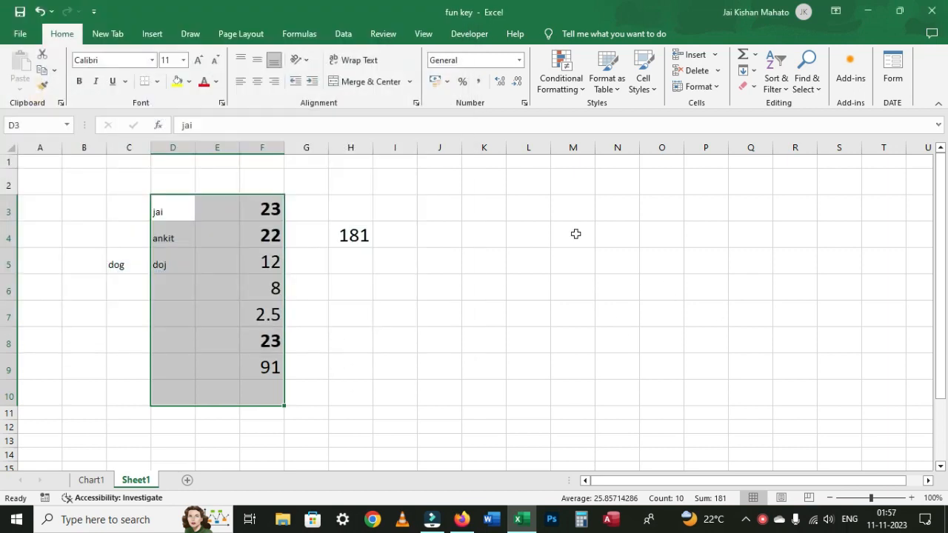